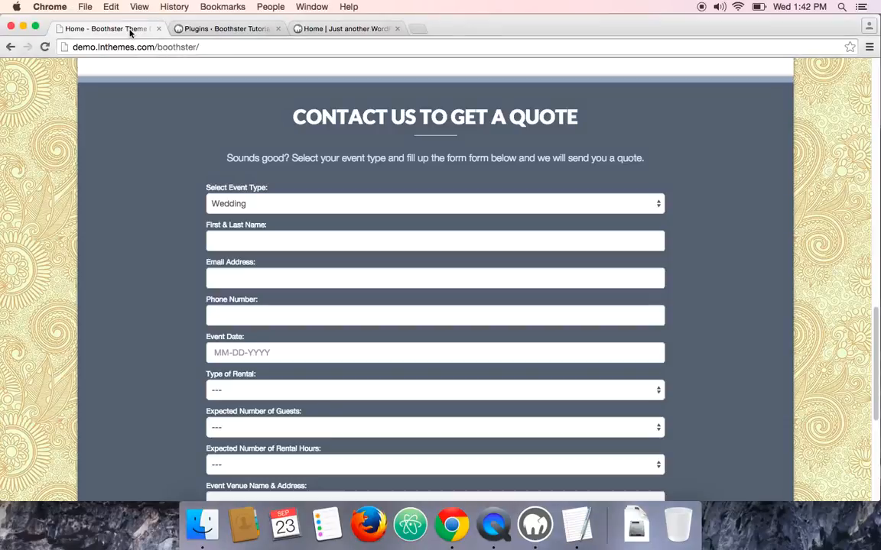
Review the fields of the contact quote form on the Boothster demo page
scroll(151, 168, "up", 10)
scroll(152, 166, "up", 5)
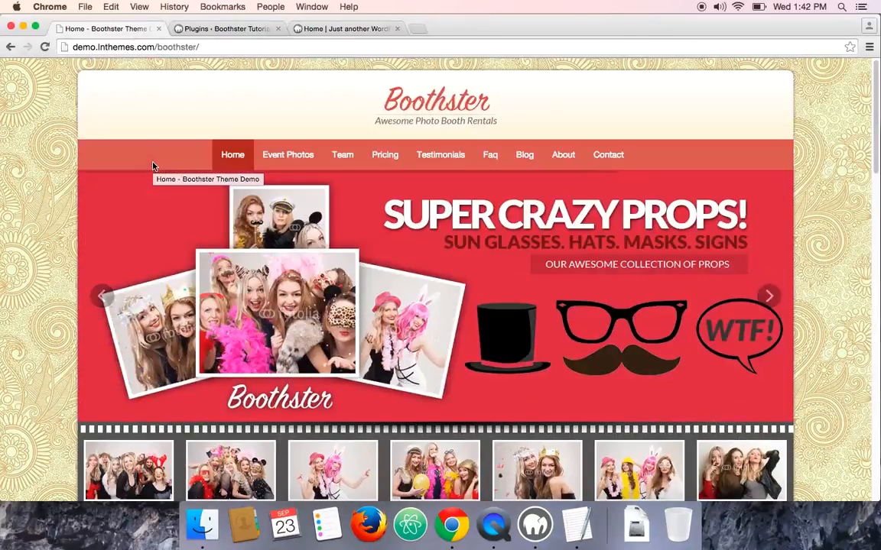
scroll(44, 129, "down", 10)
scroll(44, 129, "down", 10)
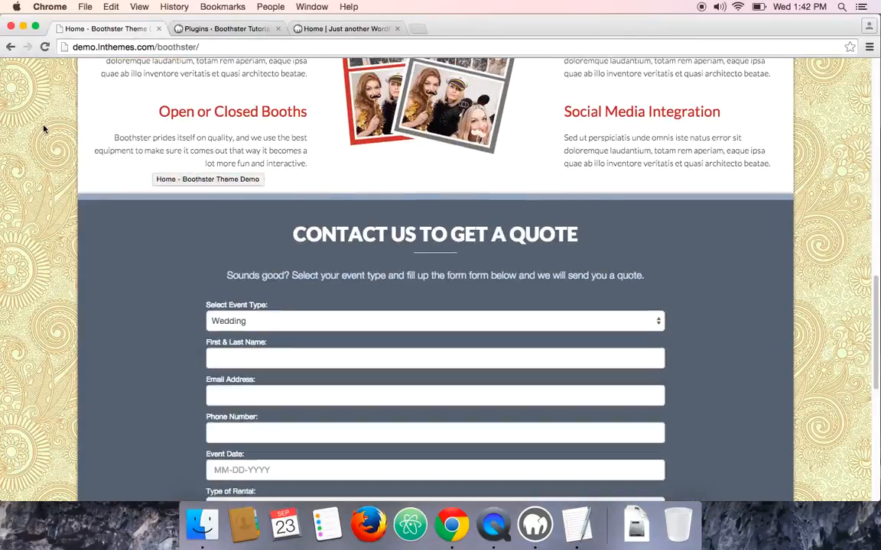
scroll(55, 126, "up", 3)
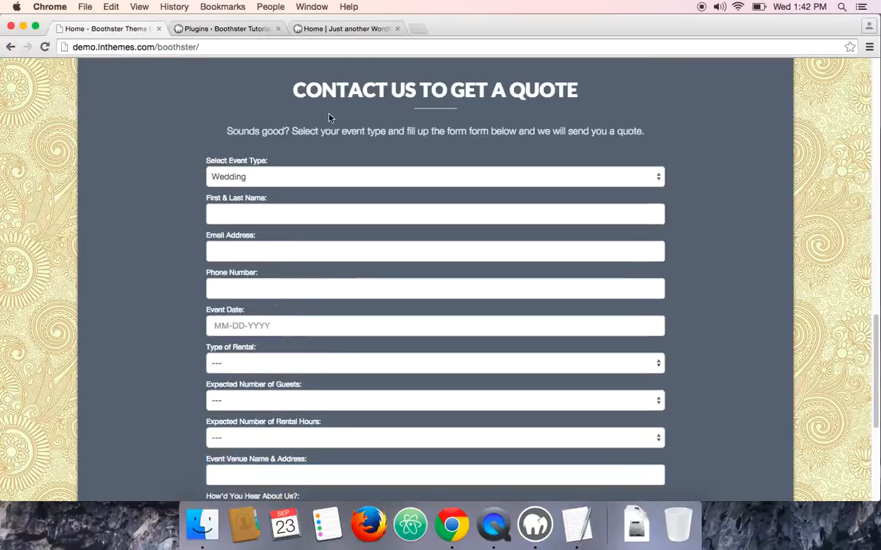
scroll(176, 136, "down", 1)
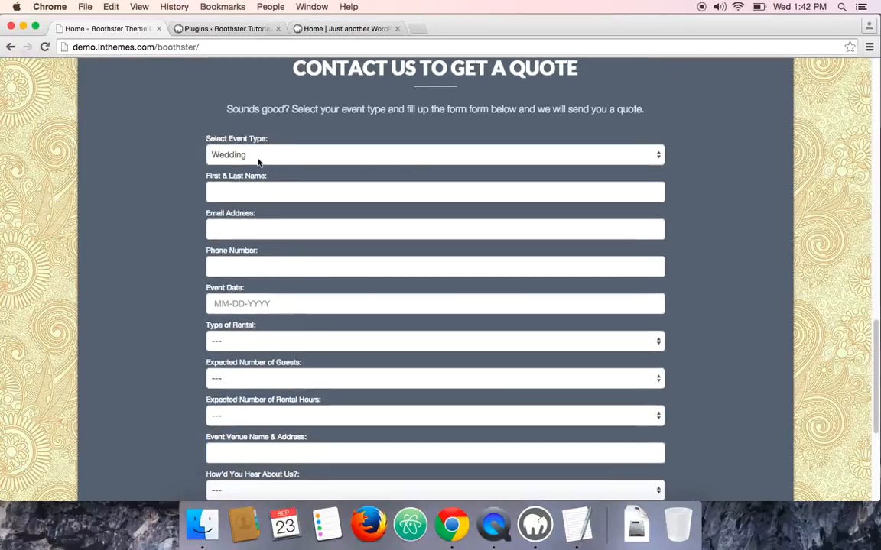
scroll(222, 184, "down", 1)
scroll(191, 198, "down", 5)
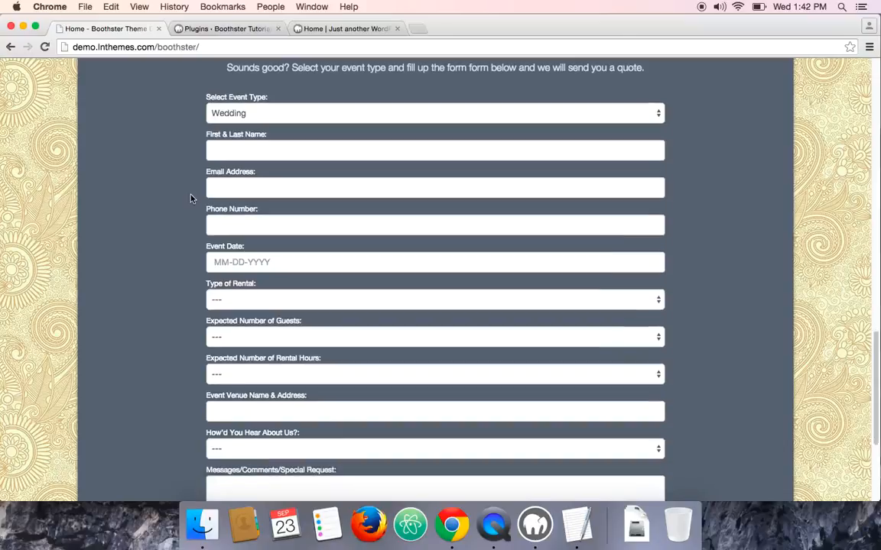
scroll(192, 198, "up", 5)
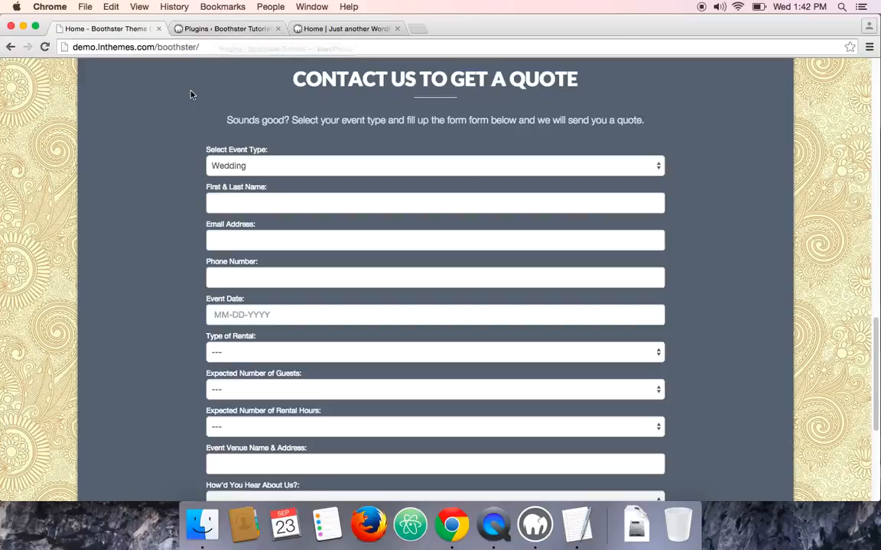
Search the plugin directory for contact form 7 from the WordPress dashboard's add plugins page
left_click(220, 31)
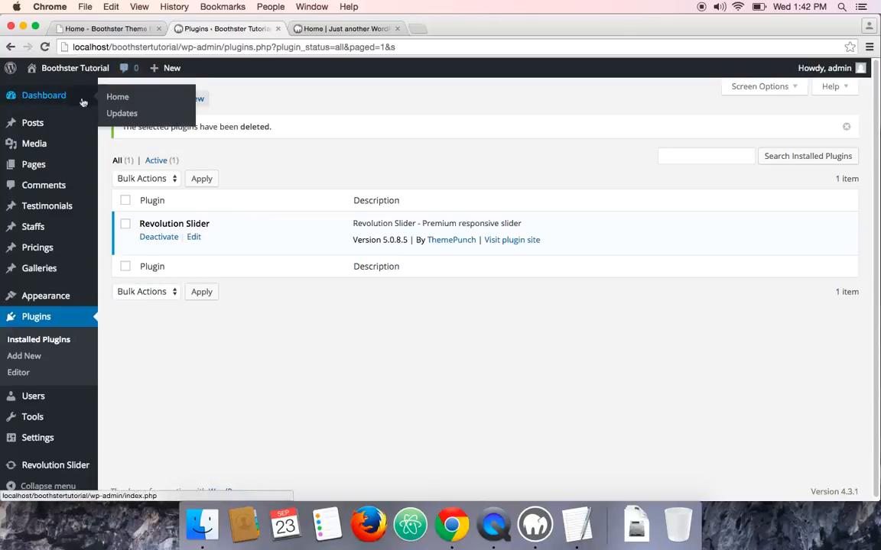
left_click(29, 357)
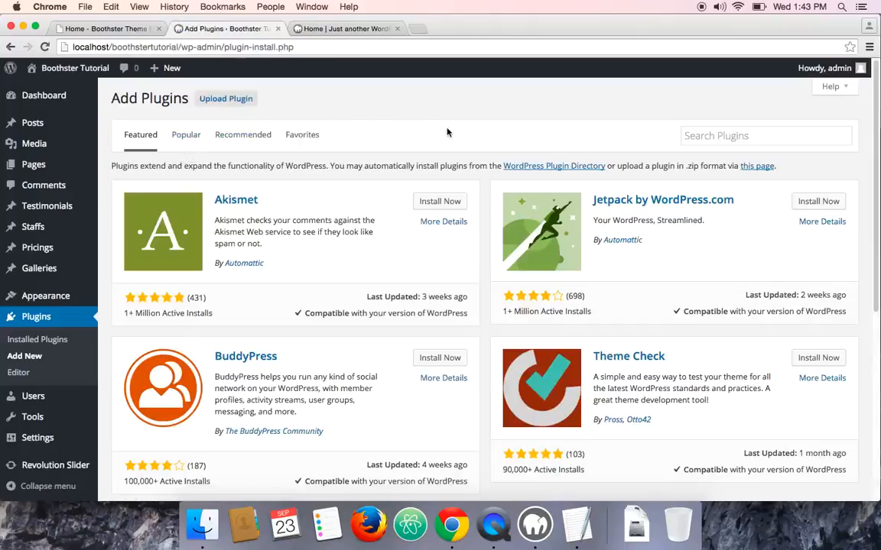
left_click(699, 139)
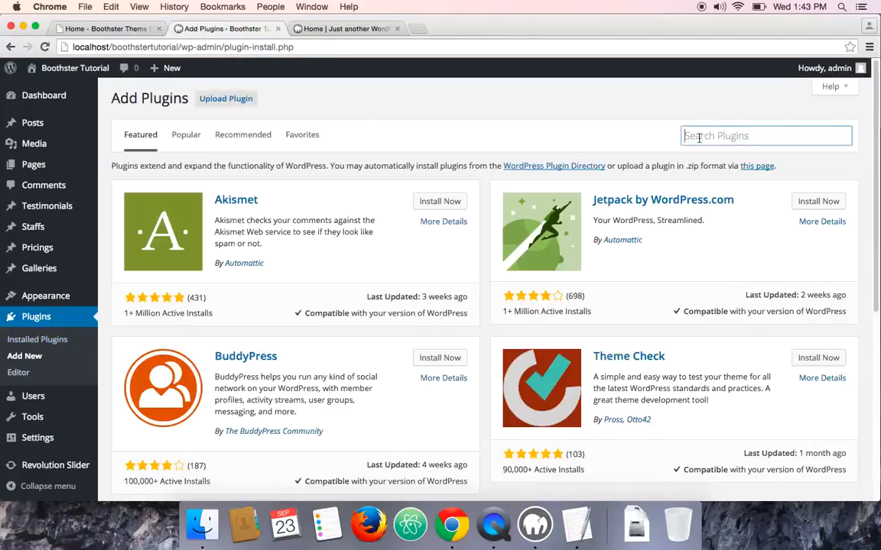
type("conta")
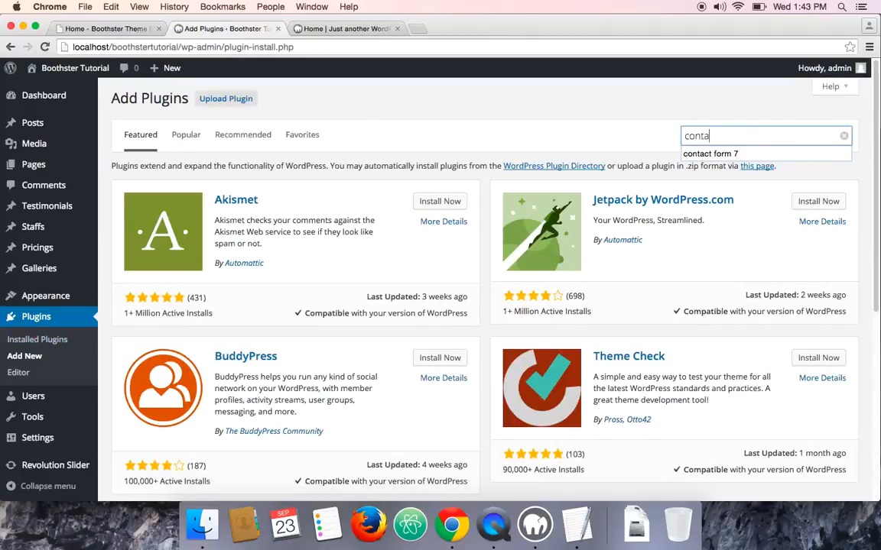
type("ct form 7")
key("Return")
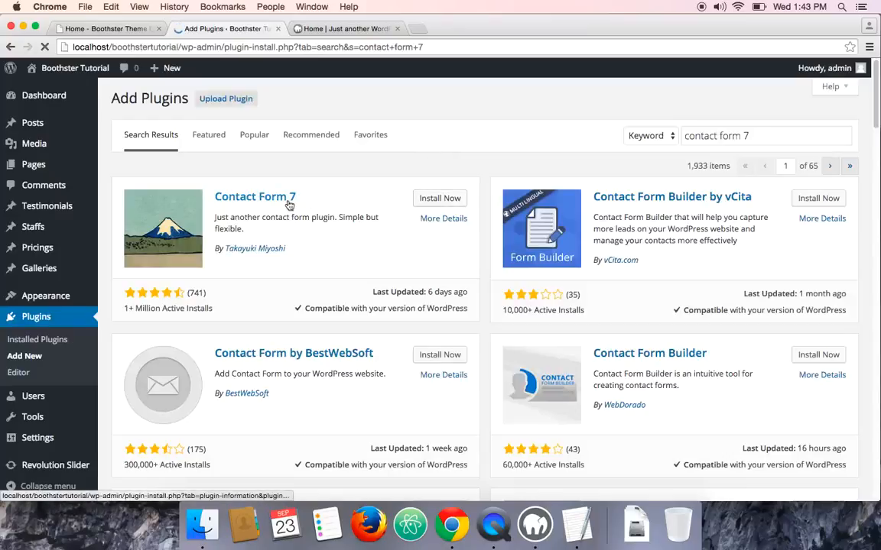
Install and activate the Contact Form 7 plugin
left_click(439, 200)
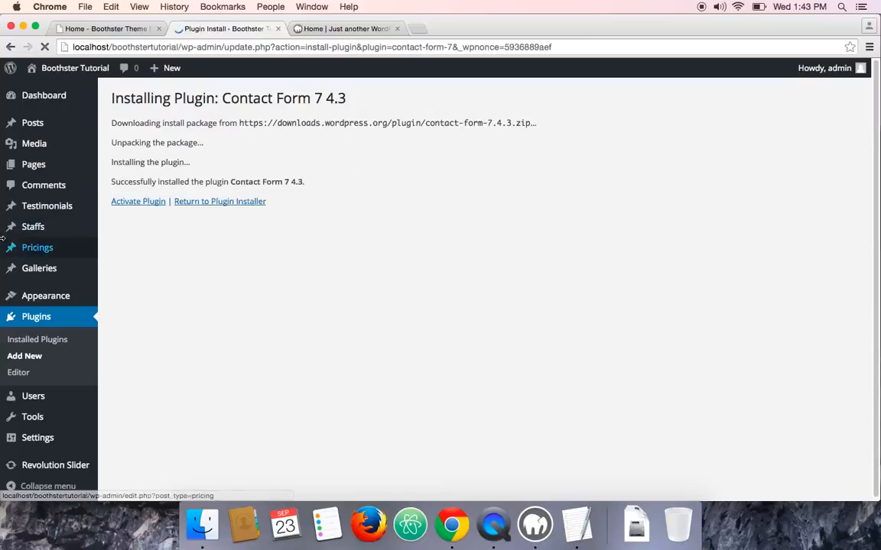
left_click(141, 204)
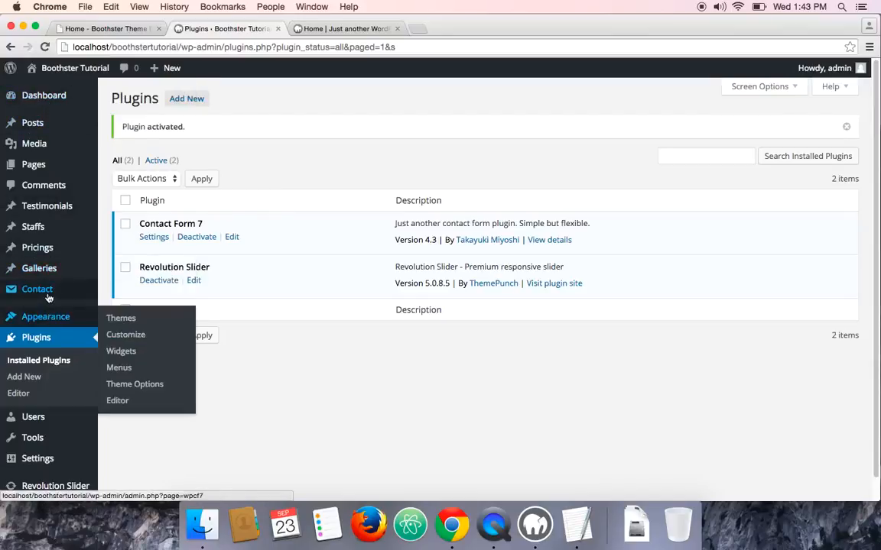
Create a new contact form in the default language titled Home Contact Form and save it
mouse_move(44, 291)
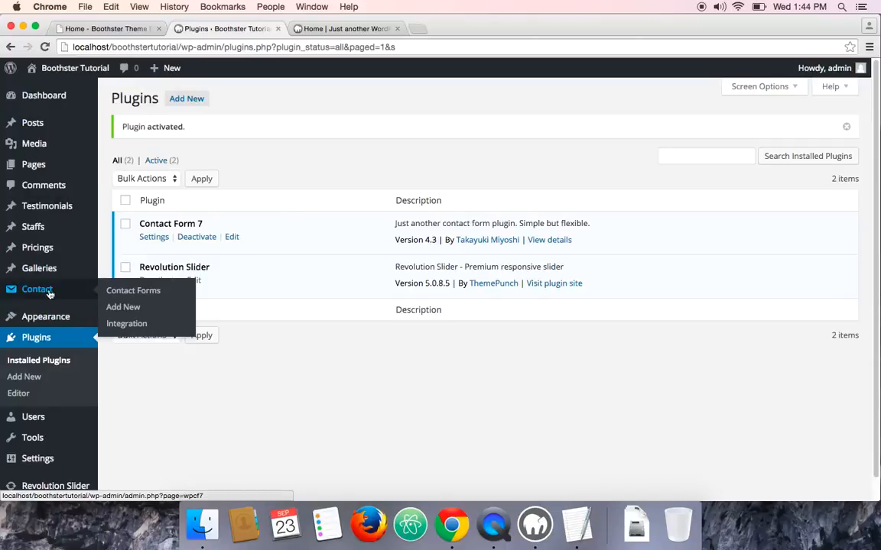
left_click(127, 309)
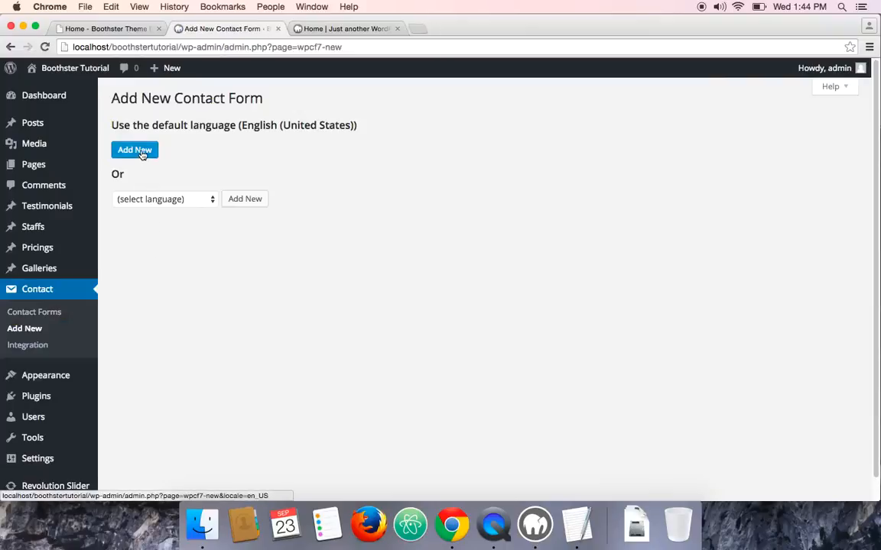
left_click(141, 152)
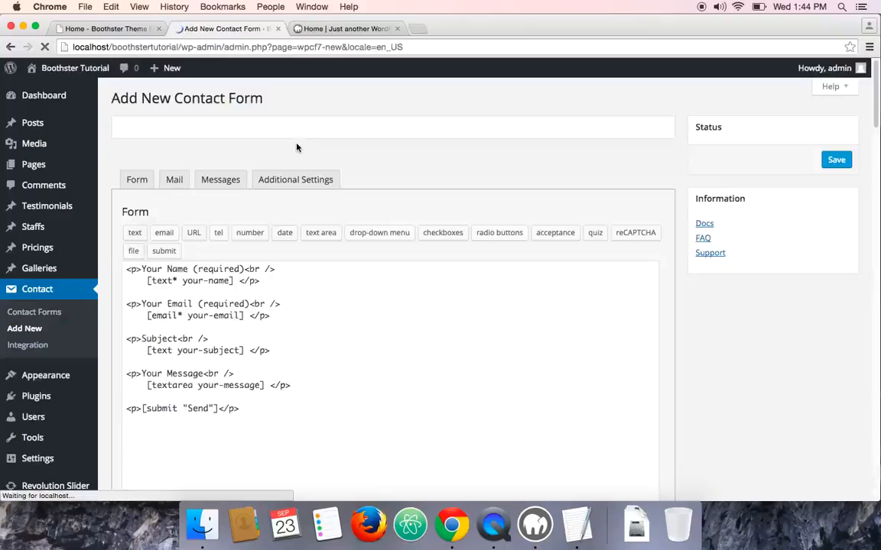
scroll(401, 297, "down", 5)
scroll(359, 291, "up", 5)
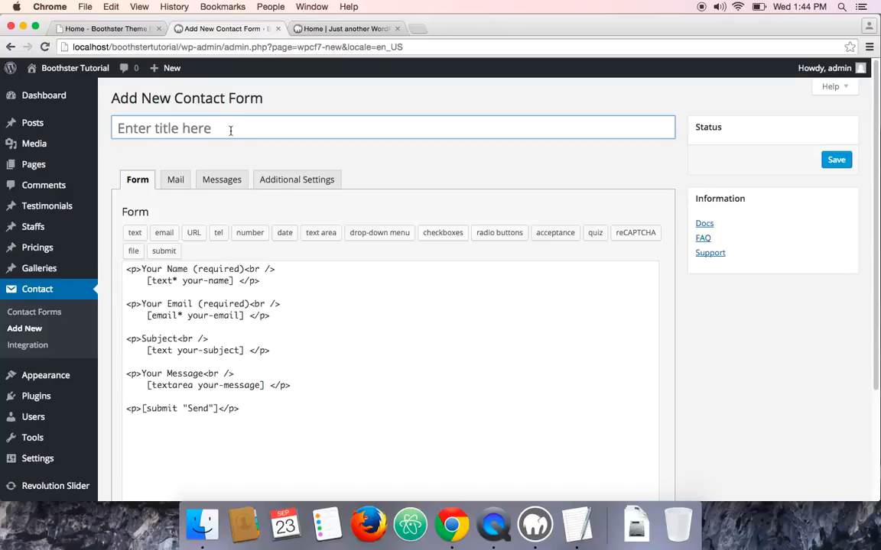
key("shift")
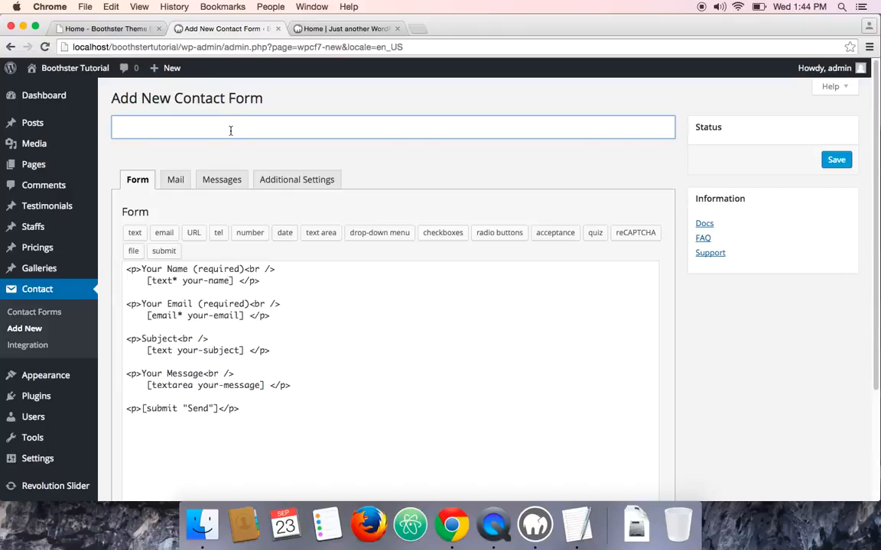
type("Home Contact Form")
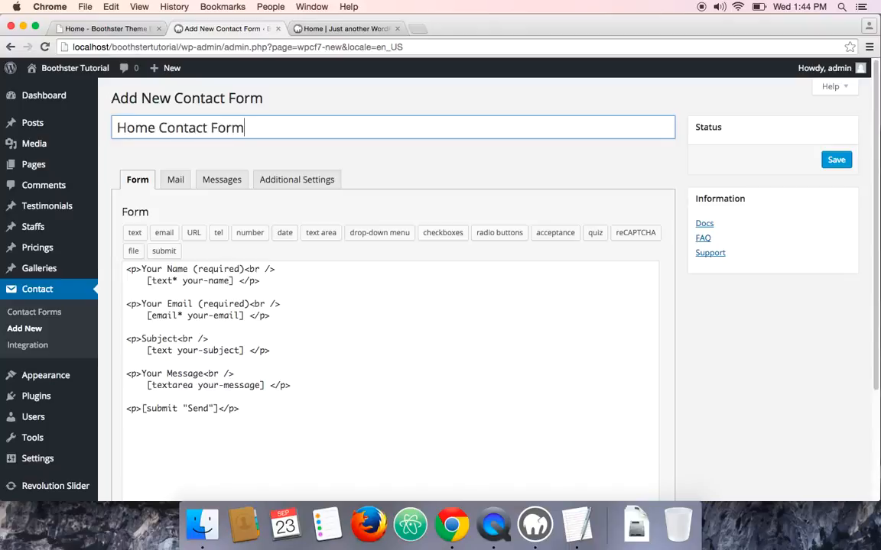
left_click(835, 161)
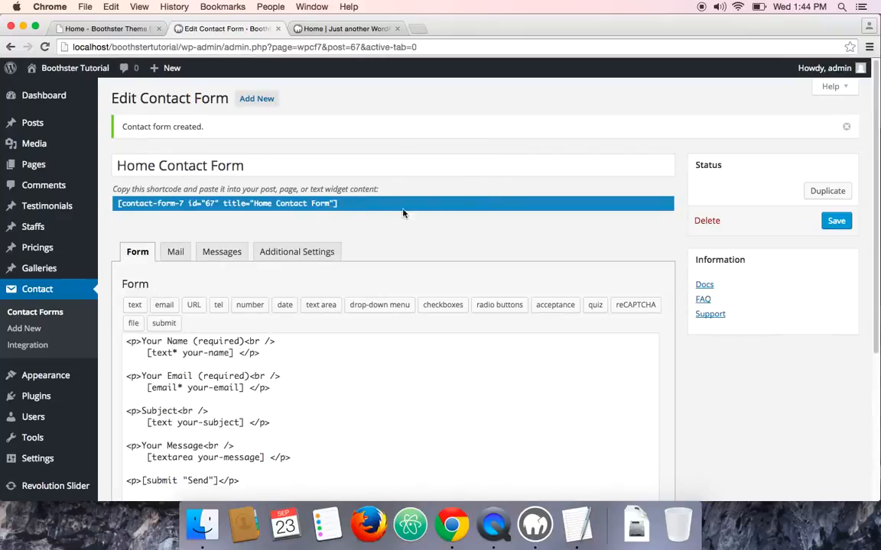
Inspect the new form's shortcode and its Mail and Form settings panels
double_click(304, 203)
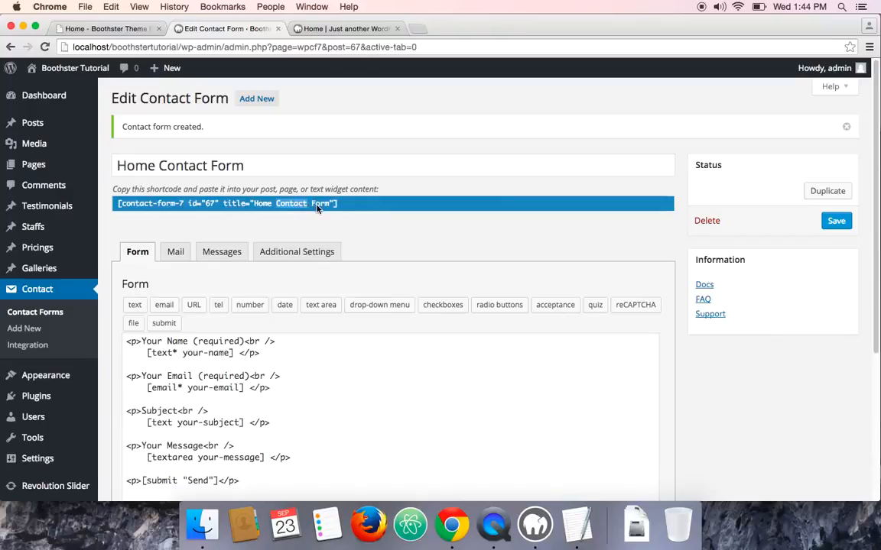
scroll(390, 236, "down", 3)
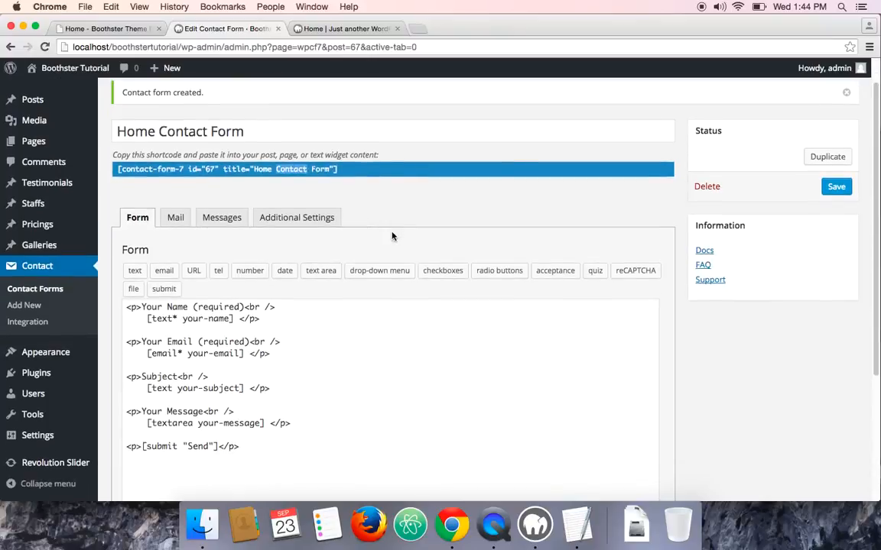
scroll(392, 235, "down", 2)
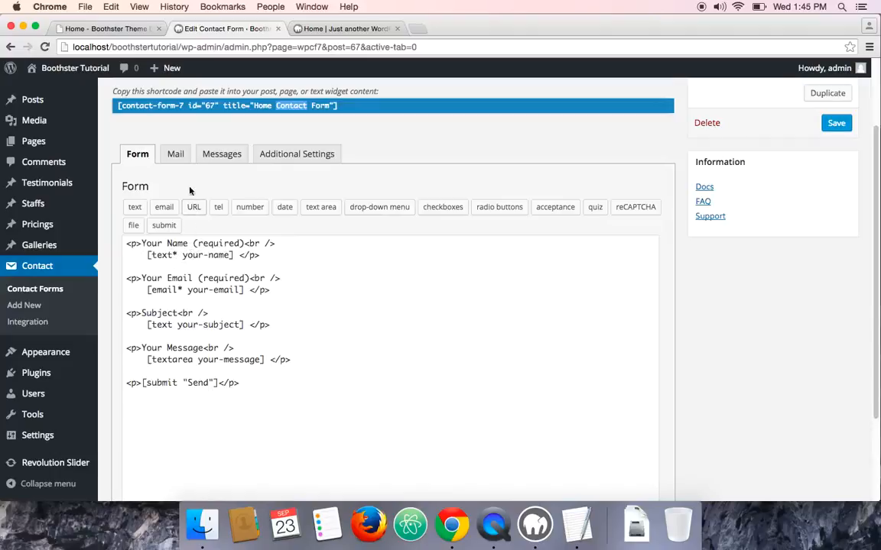
left_click(177, 157)
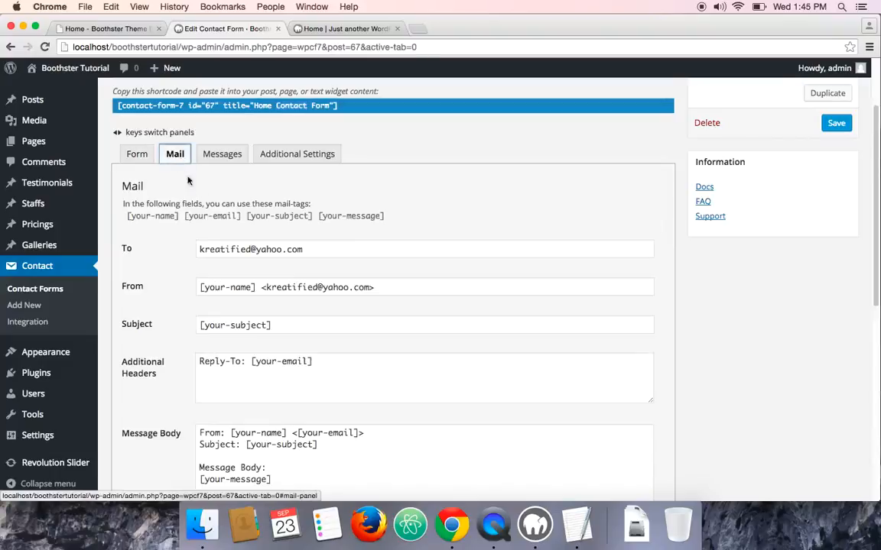
left_click(139, 157)
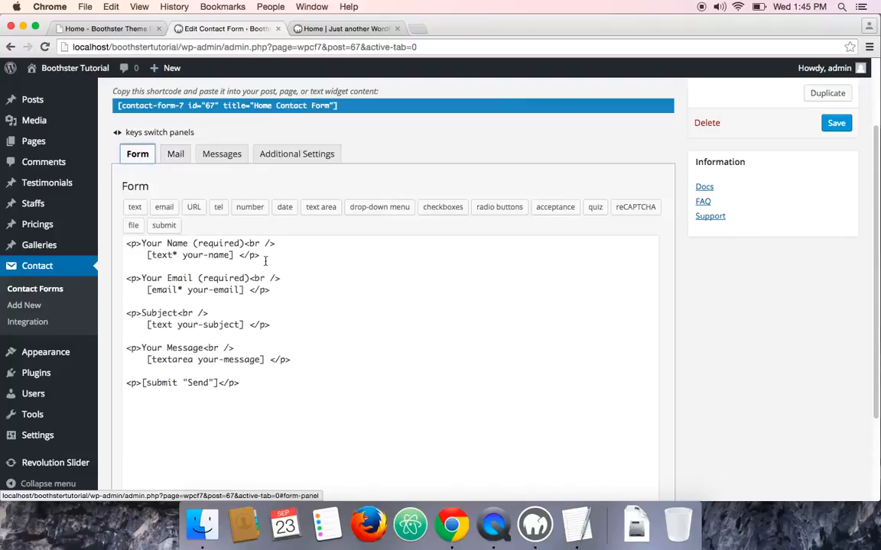
scroll(252, 260, "down", 2)
scroll(265, 275, "down", 1)
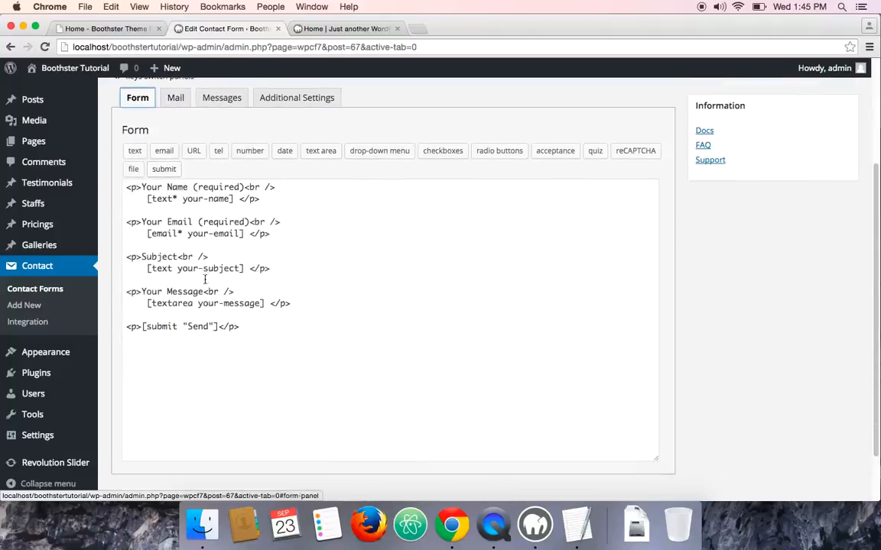
Compare with the event type options of the quote form on the demo page
left_click(111, 28)
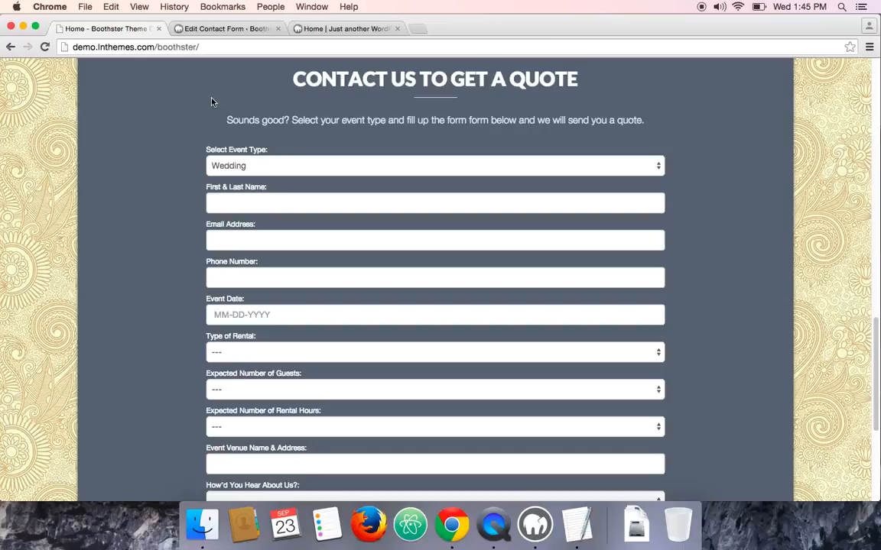
left_click(299, 167)
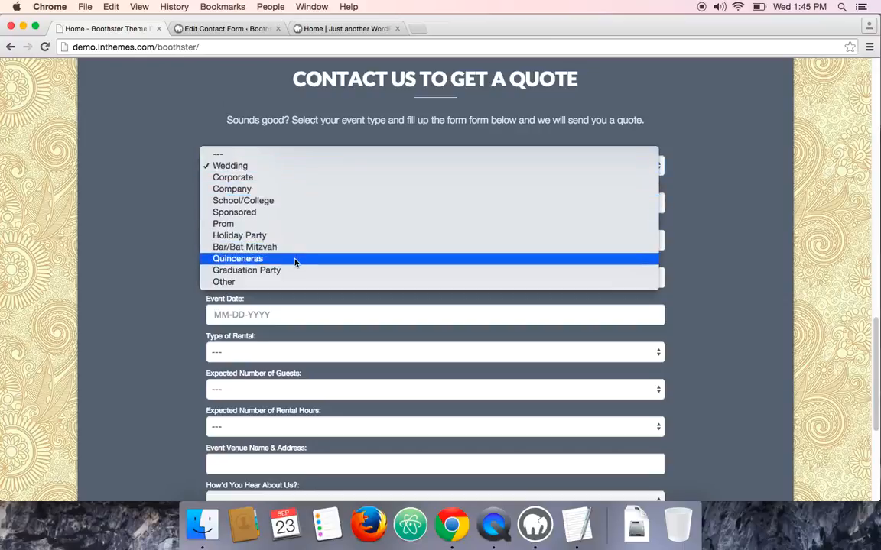
left_click(149, 212)
left_click(269, 241)
left_click(213, 29)
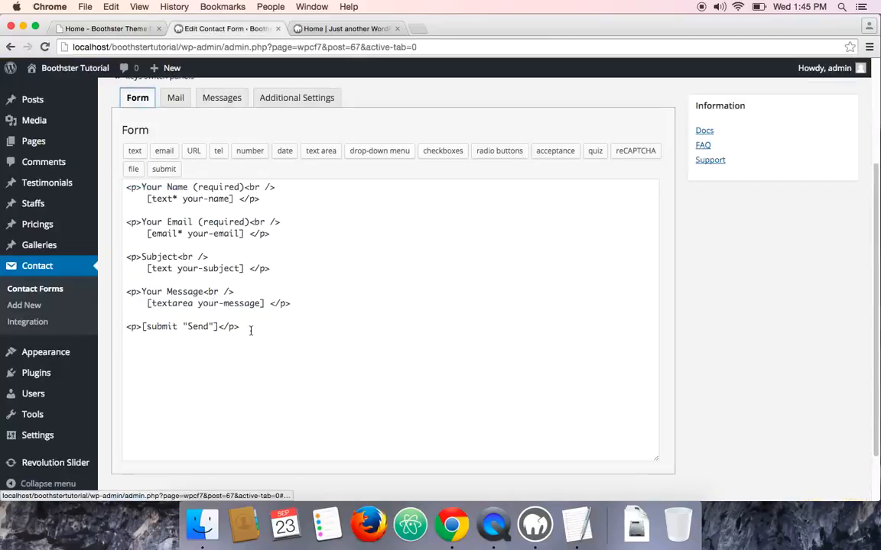
Select all default form code and open Form.txt from the boothster-theme's Contact Form 7 Code folder
left_click_drag(250, 330, 128, 187)
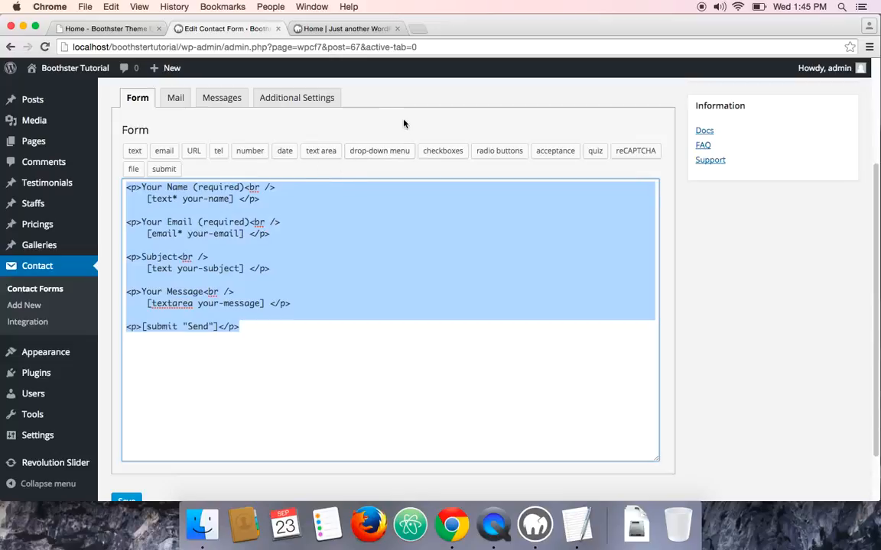
left_click(23, 26)
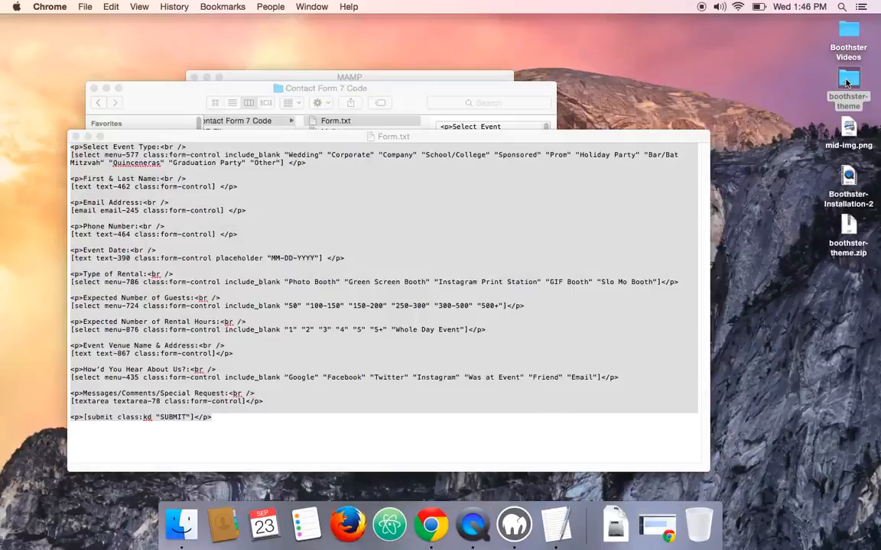
double_click(846, 82)
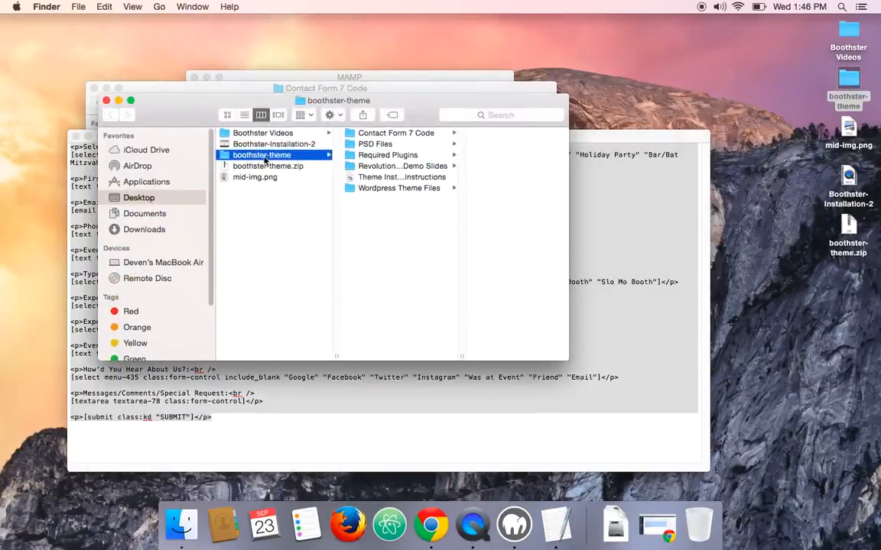
left_click(412, 135)
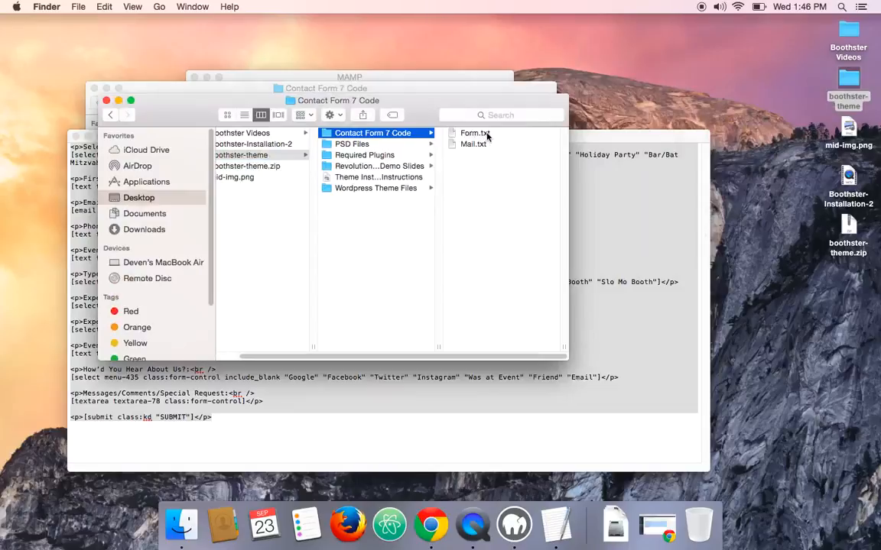
double_click(486, 134)
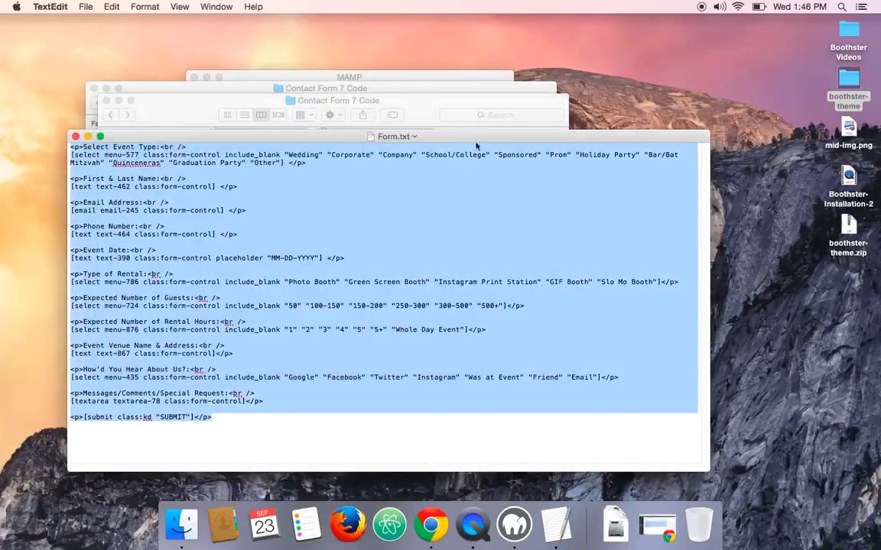
Copy the entire contents of Form.txt
left_click(236, 423)
left_click_drag(234, 421, 58, 146)
right_click(197, 190)
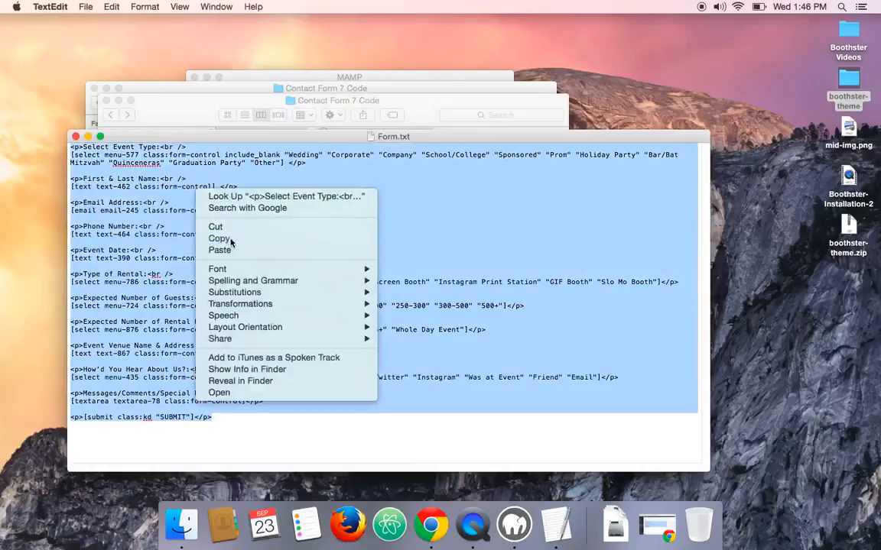
left_click(229, 245)
Replace the default form code with the copied Form.txt code and save the contact form
left_click(433, 524)
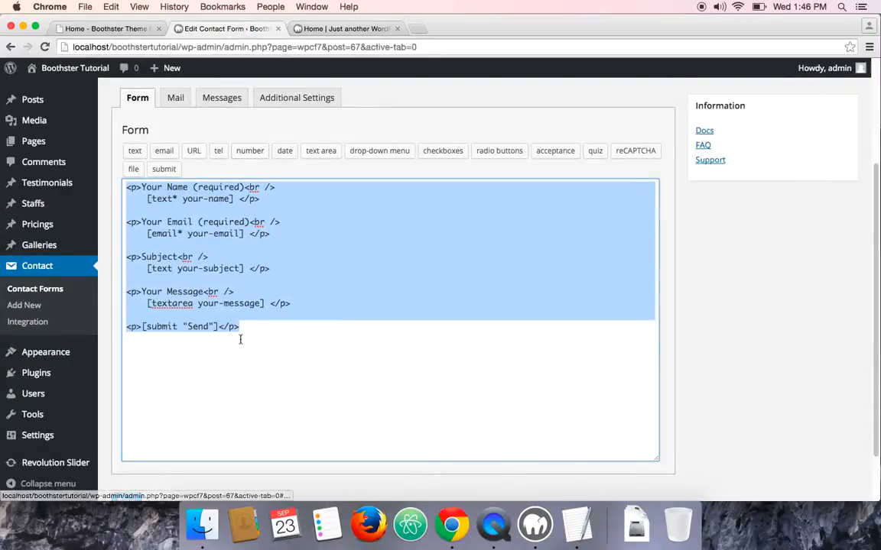
key("BackSpace")
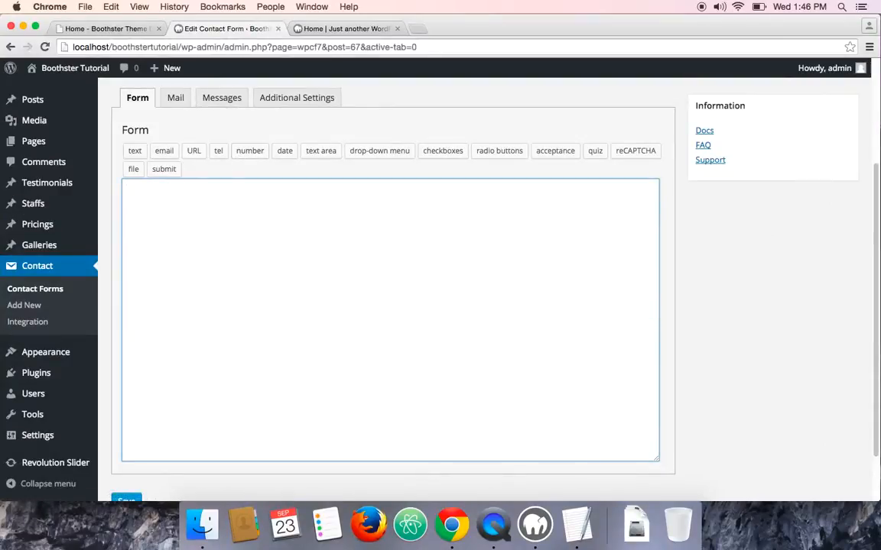
key("super+v")
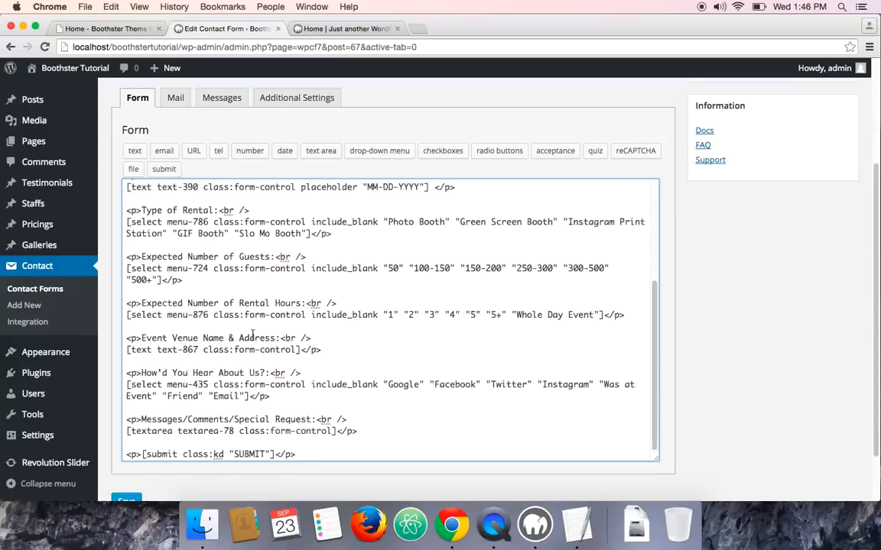
scroll(253, 337, "up", 10)
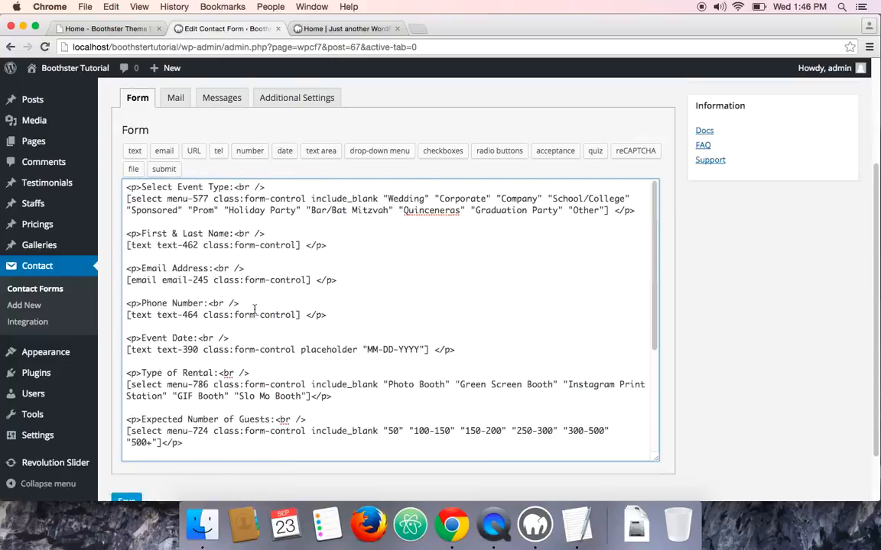
scroll(253, 308, "down", 4)
scroll(254, 308, "down", 5)
left_click(125, 437)
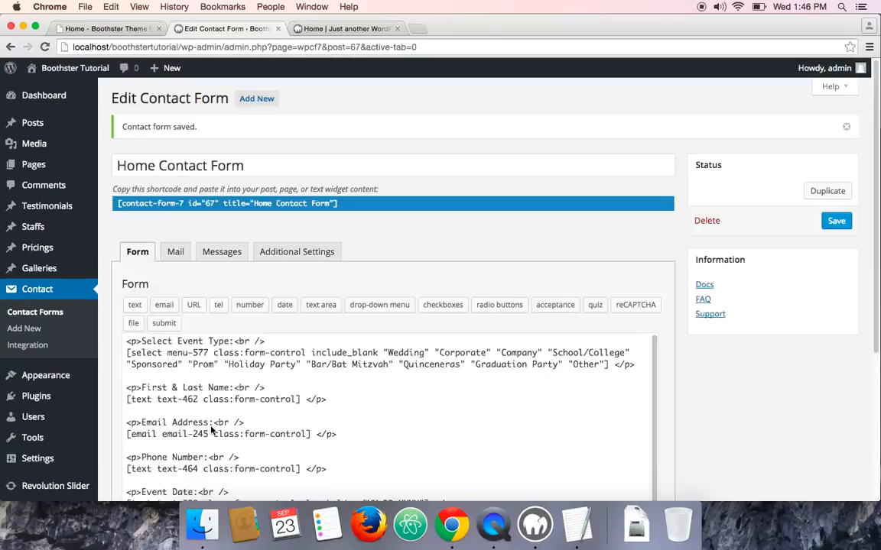
Review the Mail panel's recipient, sender, subject and message body fields
left_click(175, 255)
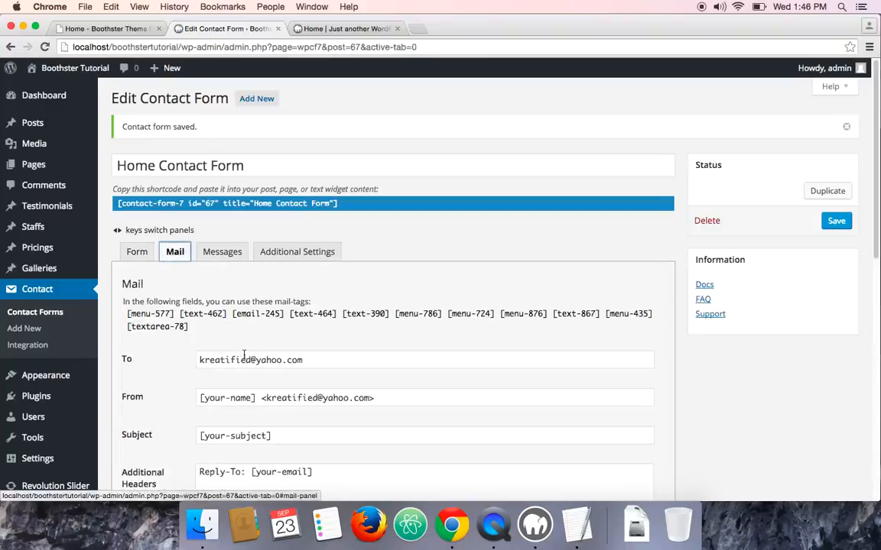
triple_click(220, 360)
scroll(222, 347, "down", 10)
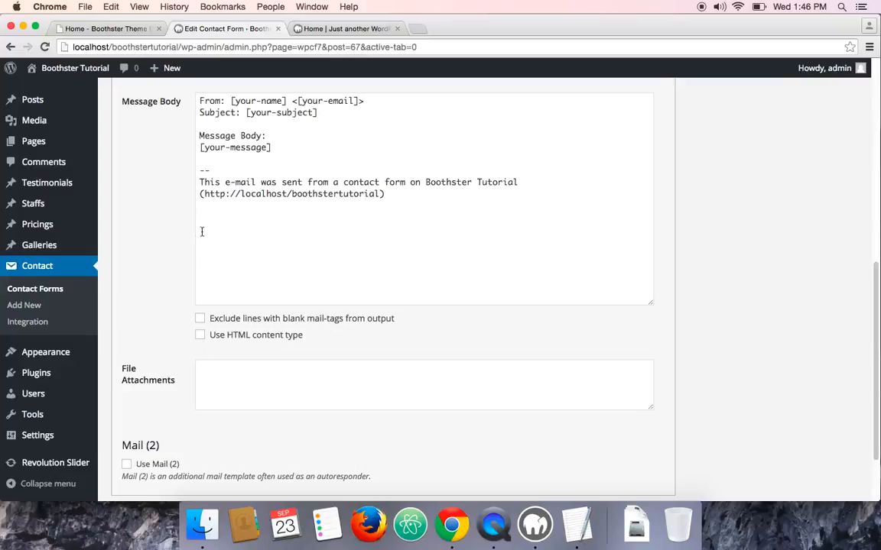
scroll(168, 252, "up", 7)
scroll(168, 252, "down", 1)
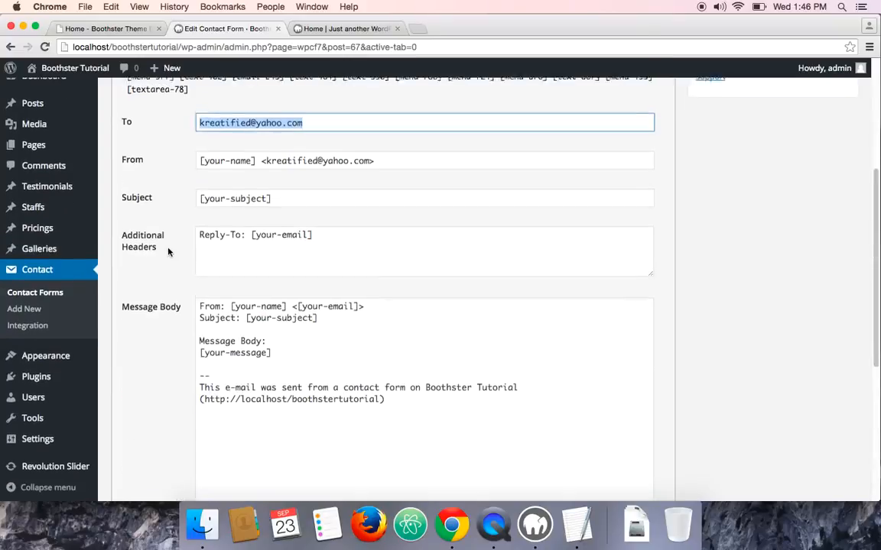
scroll(168, 253, "up", 3)
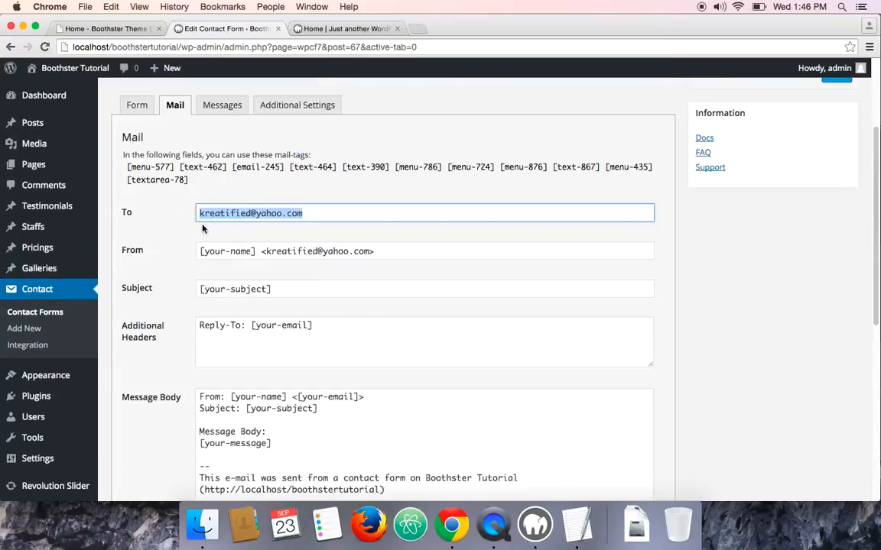
scroll(210, 311, "down", 3)
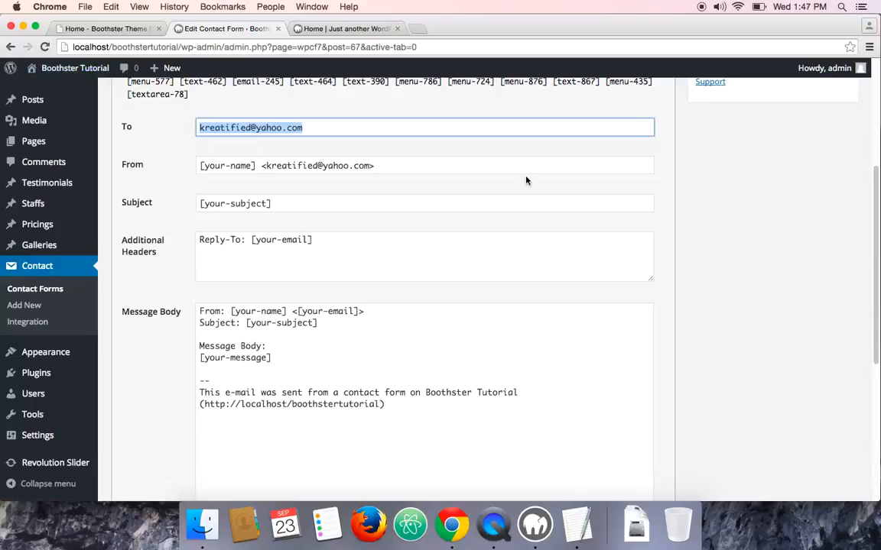
scroll(183, 188, "down", 1)
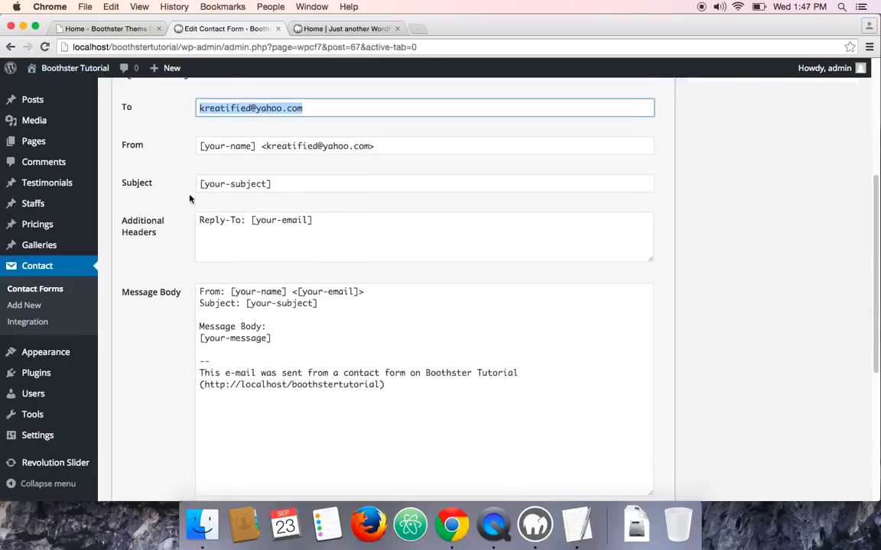
scroll(191, 268, "up", 1)
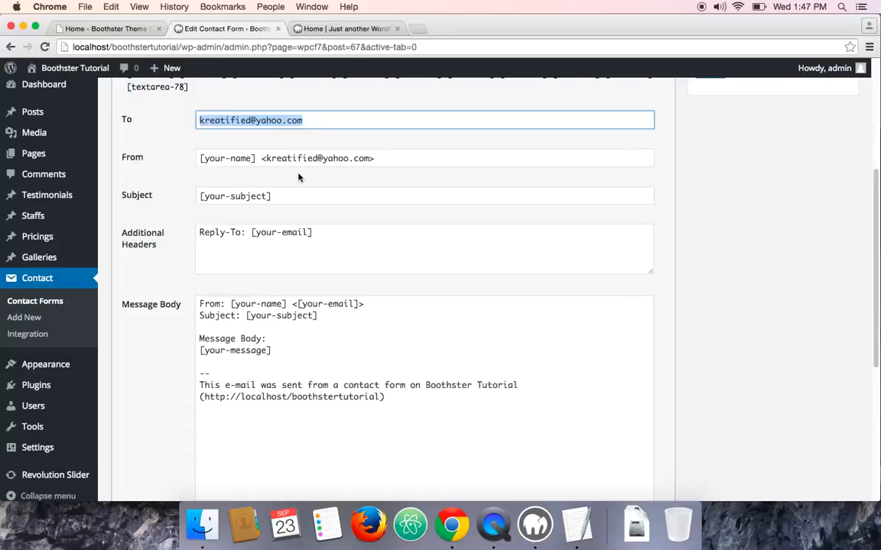
scroll(141, 275, "down", 3)
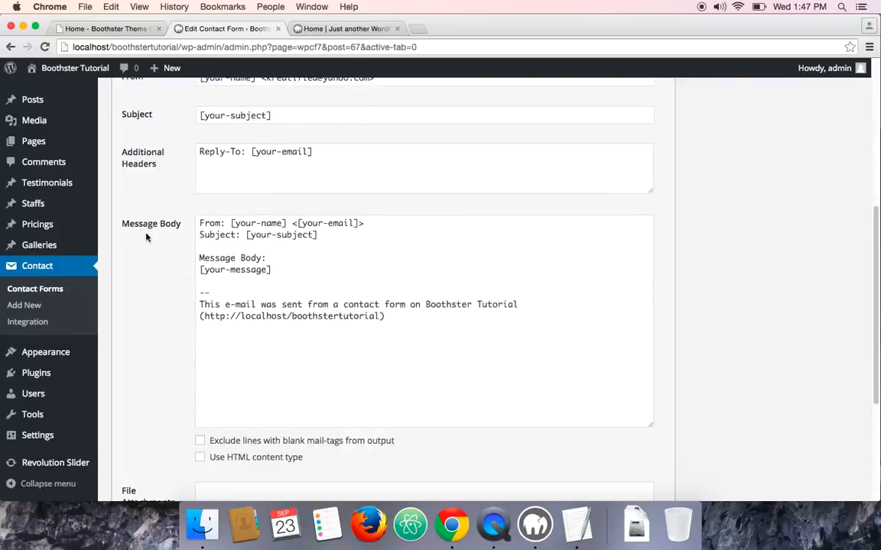
left_click_drag(387, 331, 199, 220)
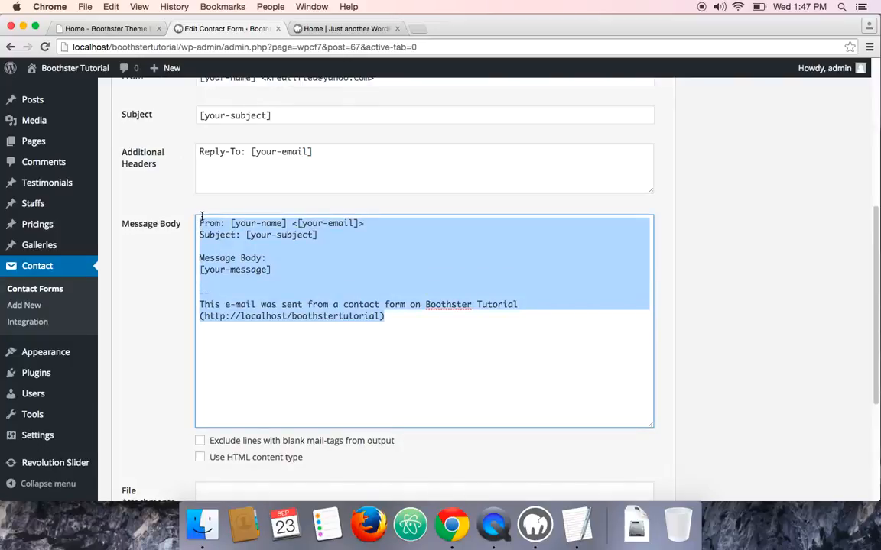
scroll(195, 220, "down", 1)
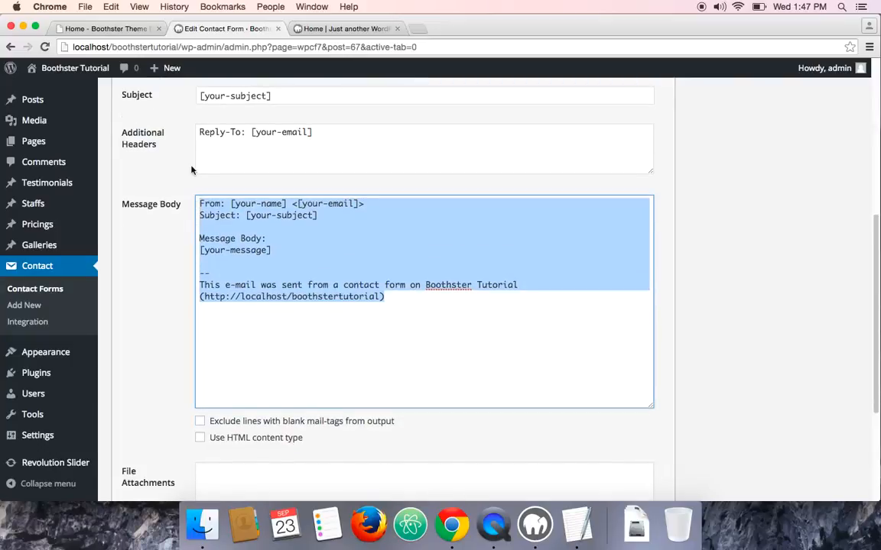
Open Mail.txt from the Contact Form 7 Code folder and copy its entire contents
left_click(23, 27)
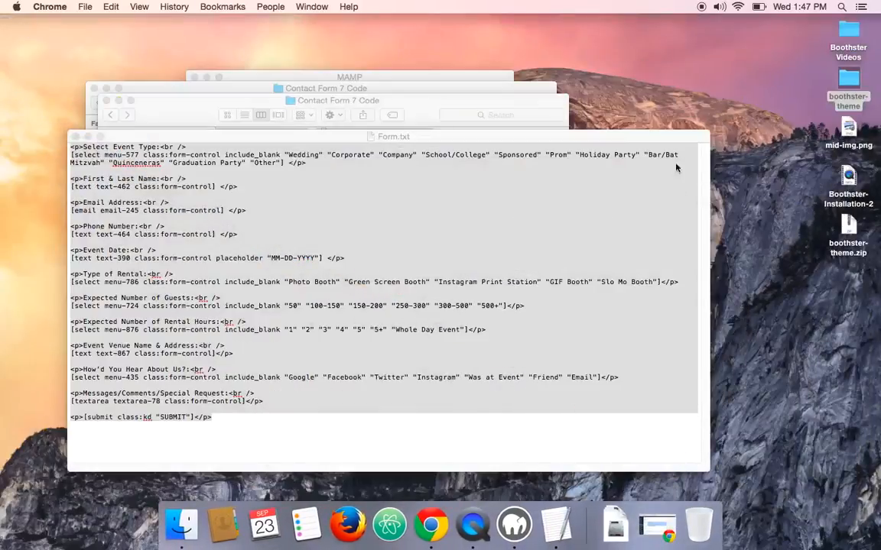
left_click(73, 136)
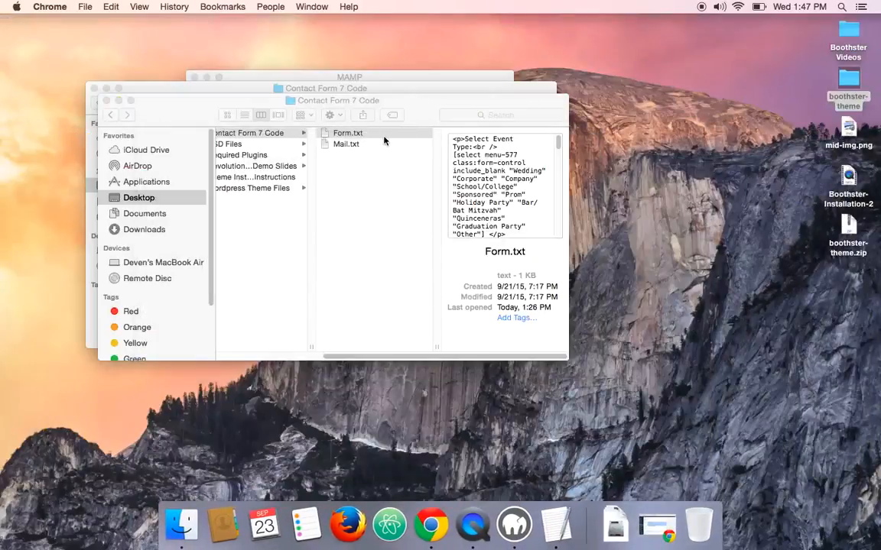
double_click(351, 144)
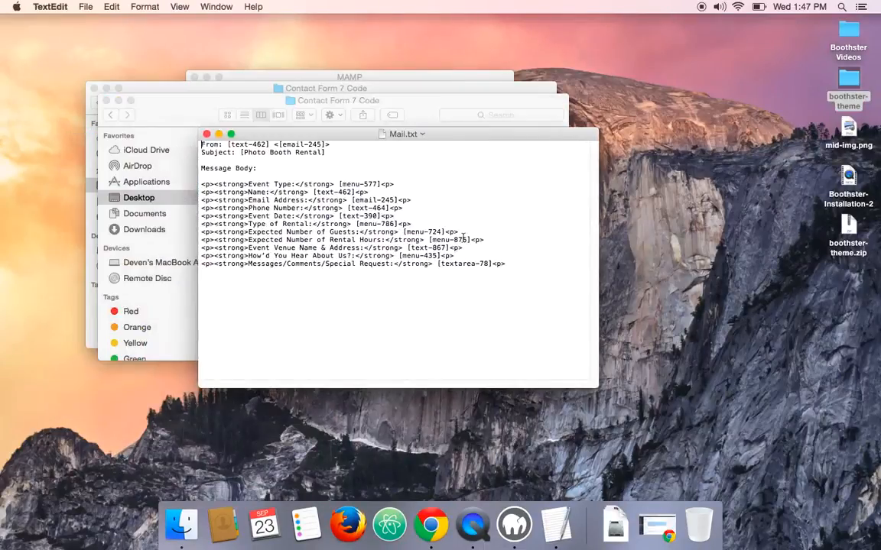
left_click_drag(514, 271, 180, 136)
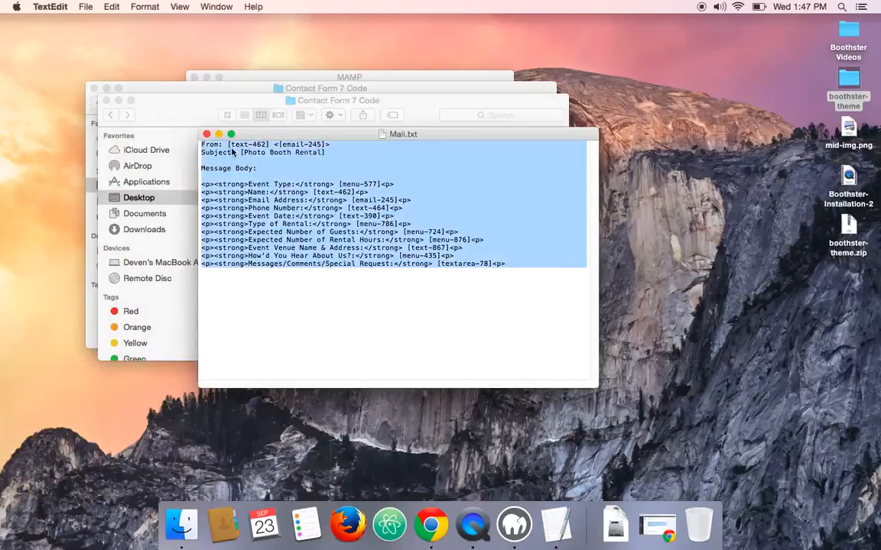
right_click(233, 145)
left_click(260, 197)
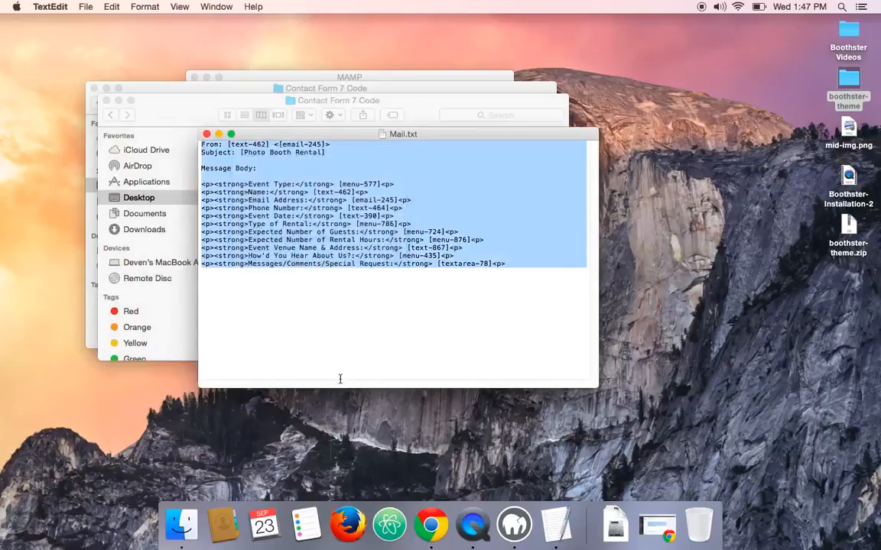
Replace the Mail message body with the copied Mail.txt code and save the form
left_click(432, 525)
scroll(104, 251, "up", 5)
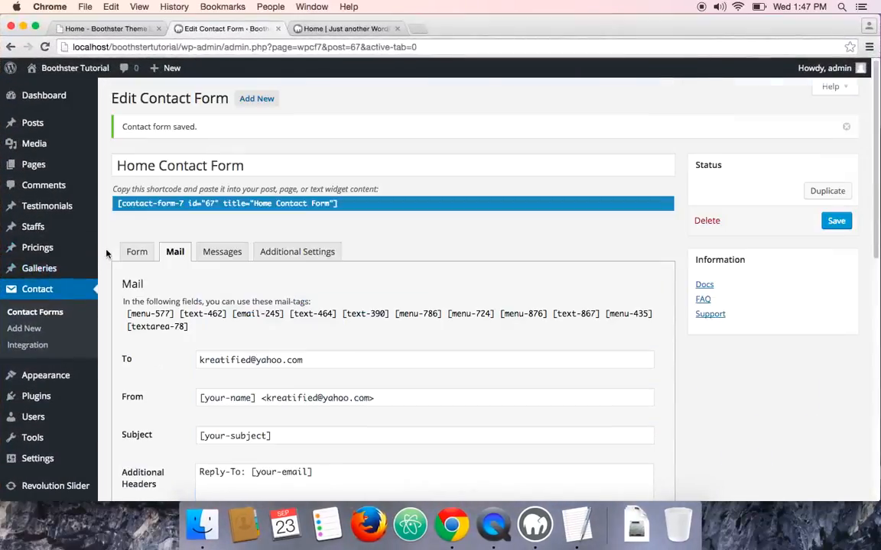
left_click(175, 257)
scroll(189, 285, "down", 6)
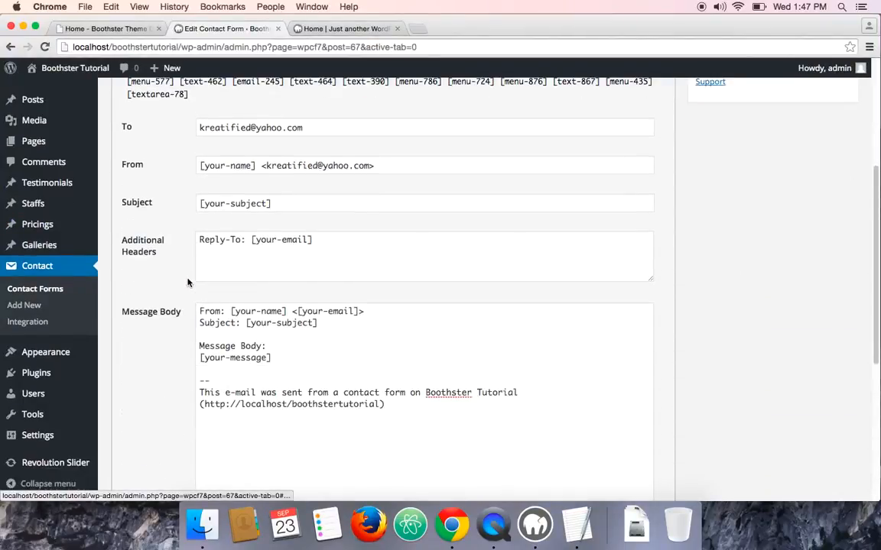
left_click_drag(386, 388, 197, 291)
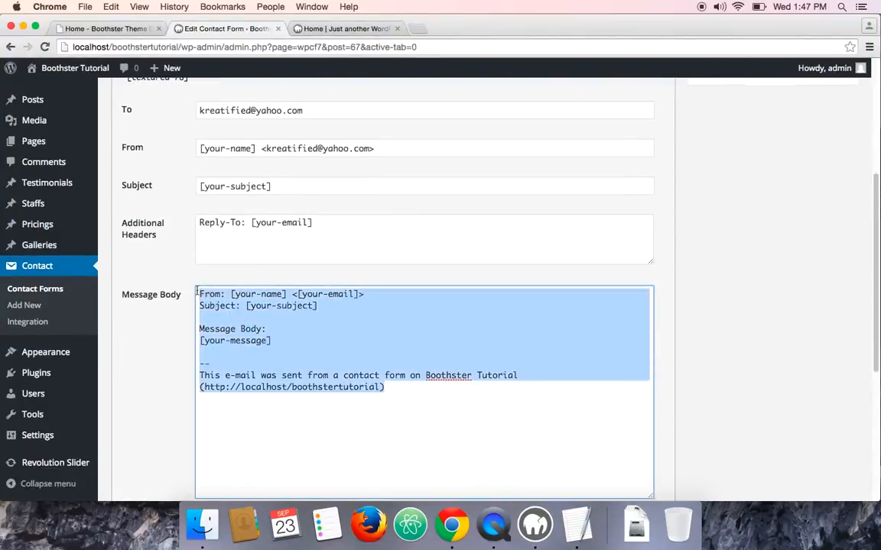
key("super+v")
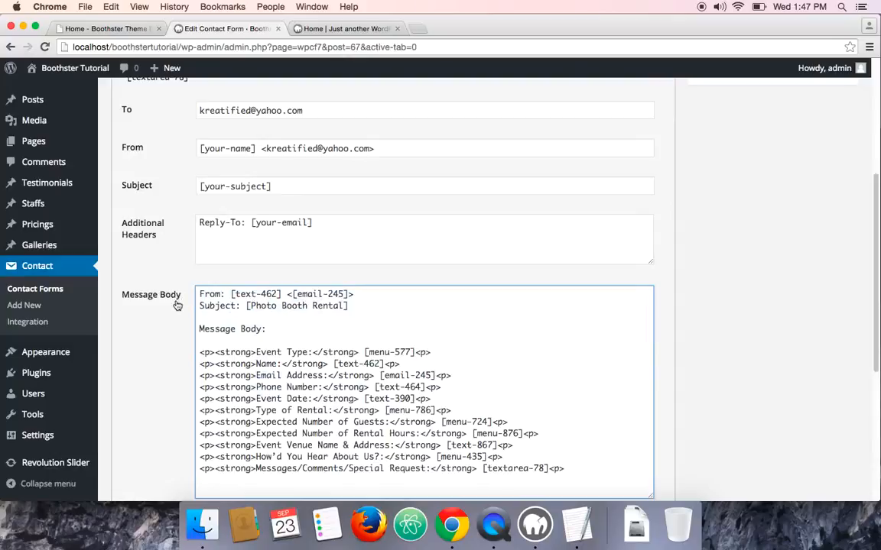
scroll(175, 309, "down", 1)
scroll(153, 310, "down", 8)
left_click(127, 438)
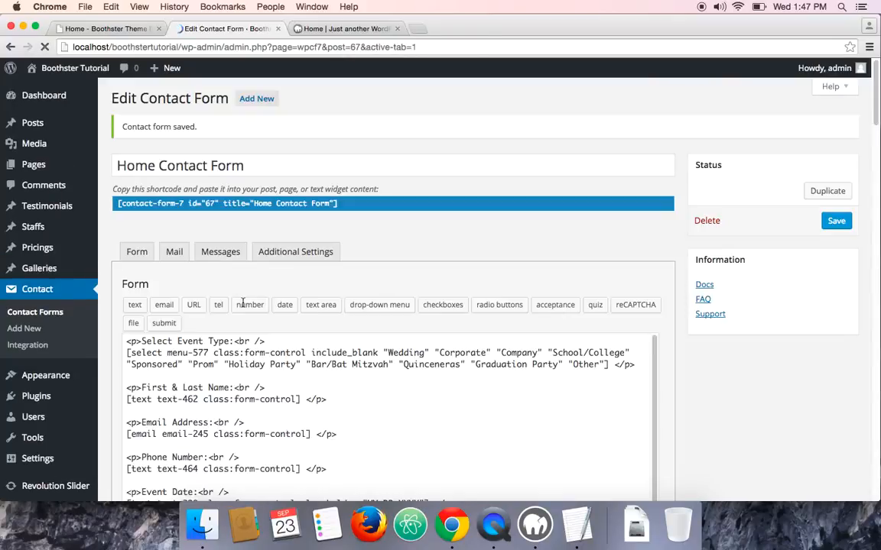
Enable the Use HTML content type option for the mail and save the form
scroll(243, 303, "down", 8)
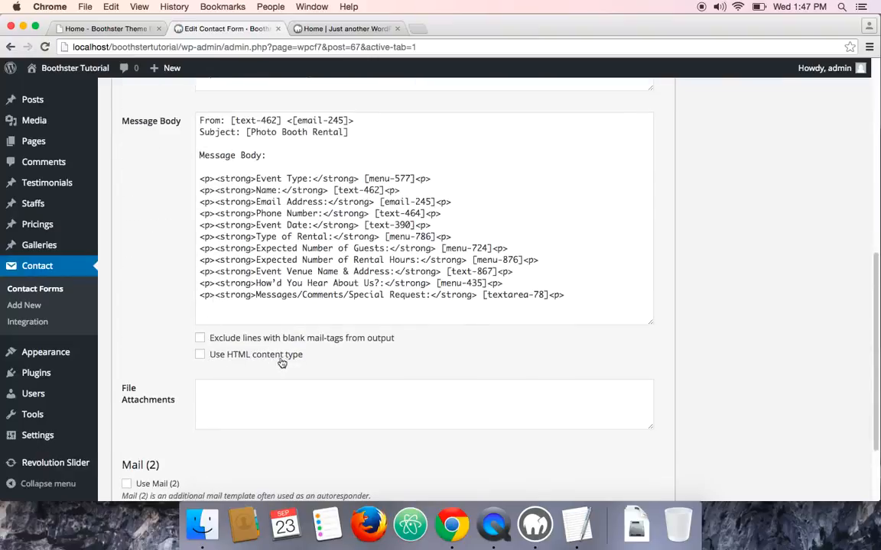
left_click(200, 354)
scroll(153, 367, "down", 3)
left_click(126, 437)
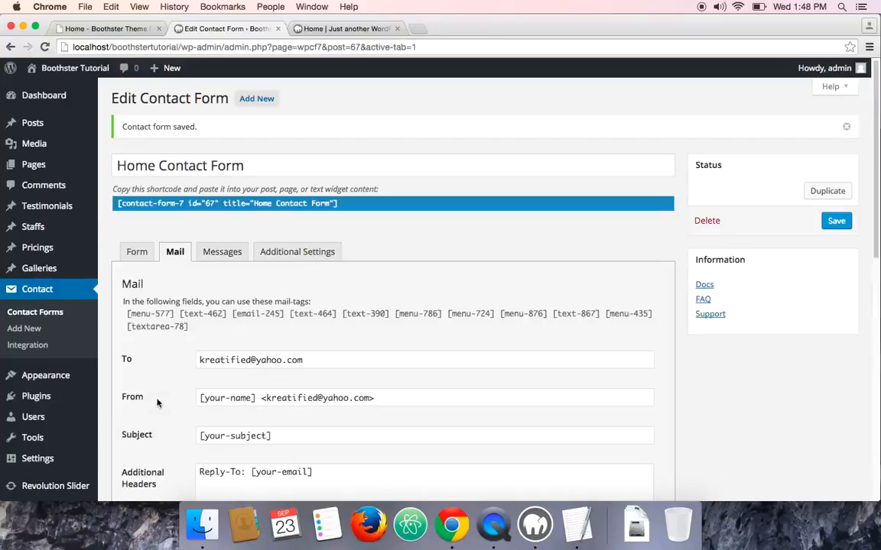
Set the mail To field to the site owner's e-mail address
scroll(158, 402, "down", 5)
scroll(159, 400, "up", 2)
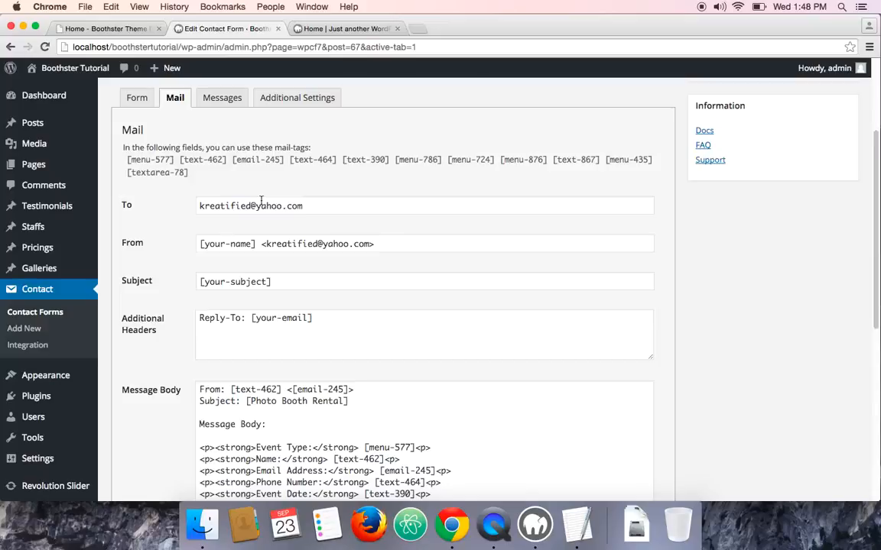
triple_click(228, 206)
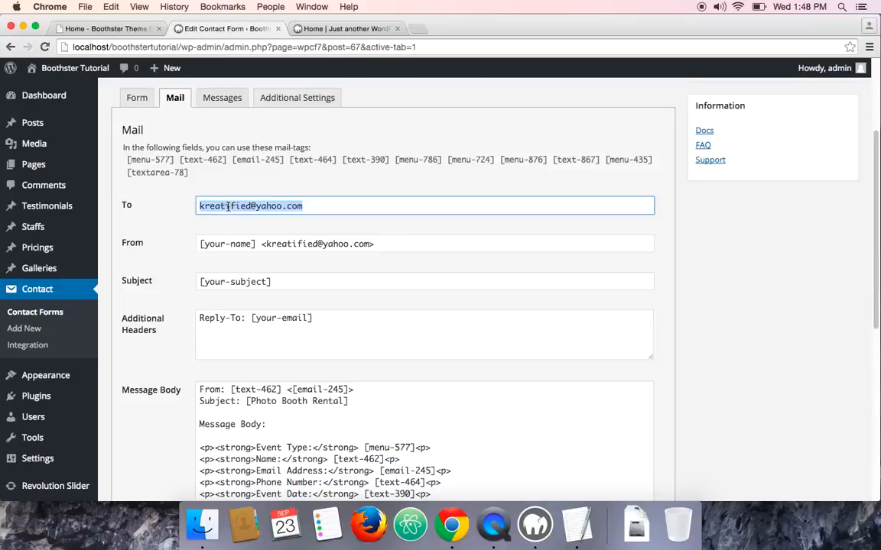
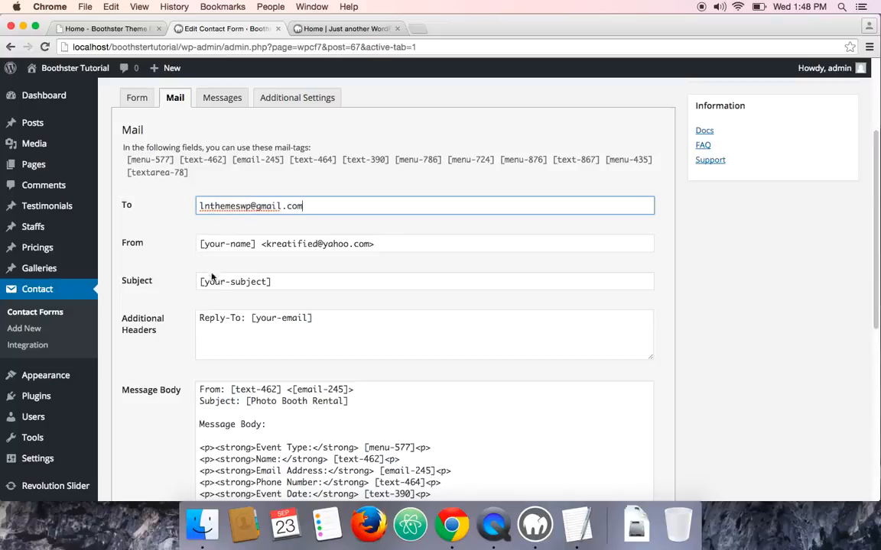
scroll(237, 229, "down", 1)
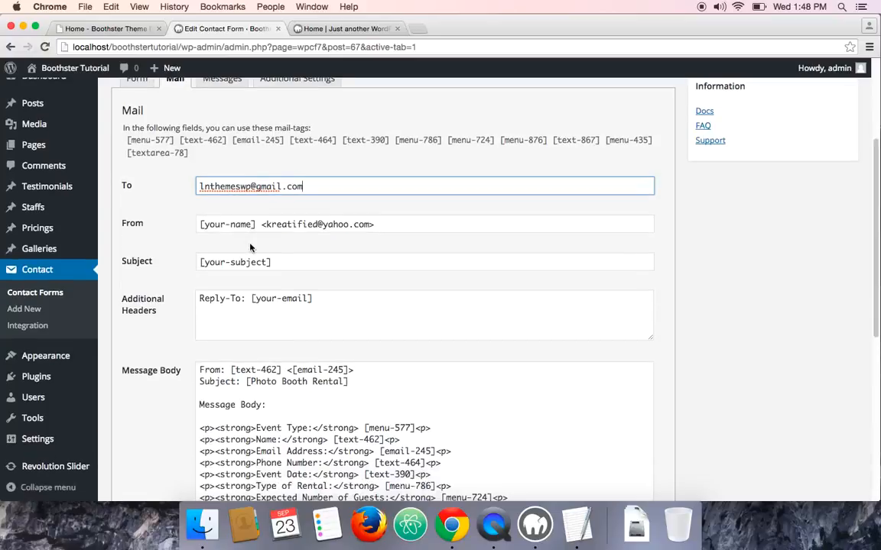
scroll(270, 309, "down", 1)
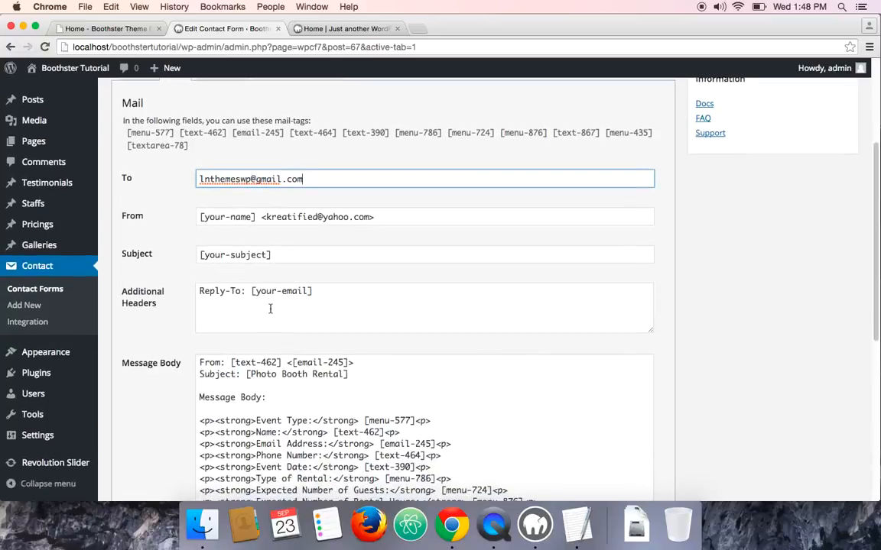
scroll(213, 287, "down", 2)
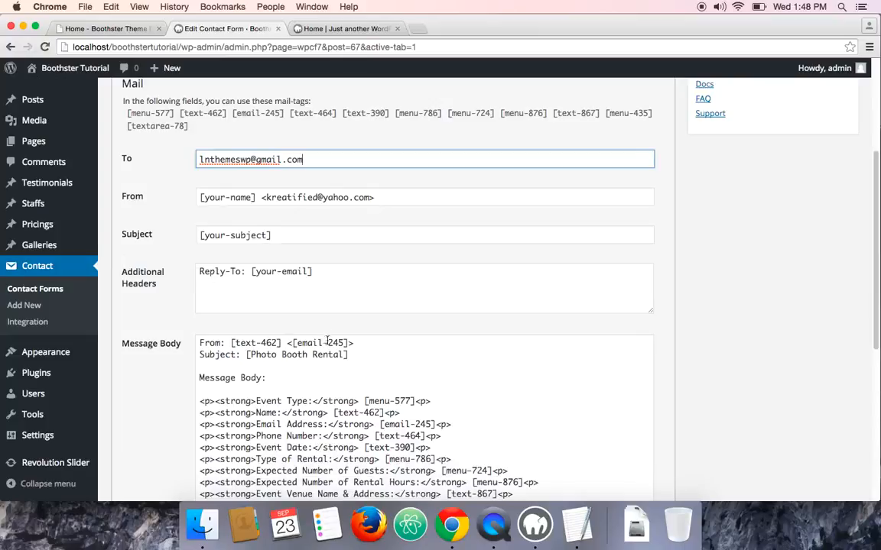
Copy the [text-462] tag from the message body and replace [your-name] in the From field with it
left_click_drag(384, 412, 333, 413)
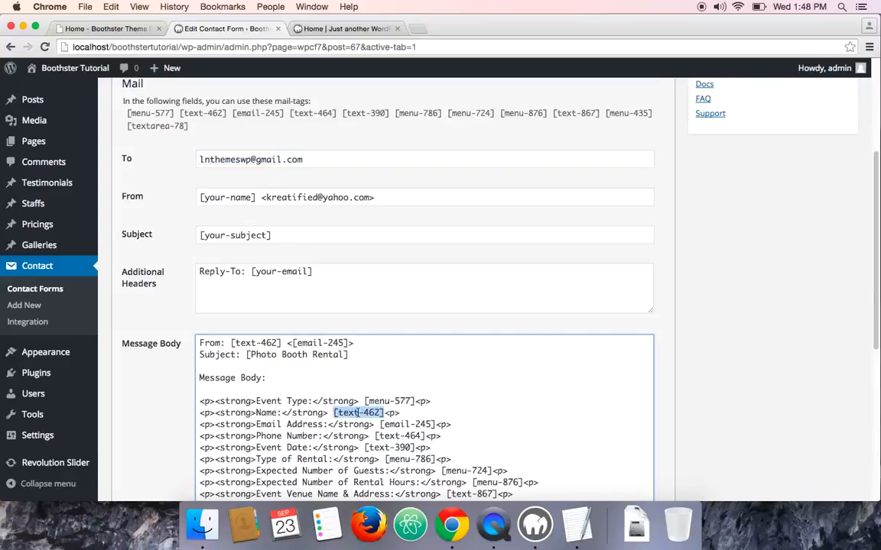
right_click(358, 413)
left_click(399, 302)
right_click(361, 413)
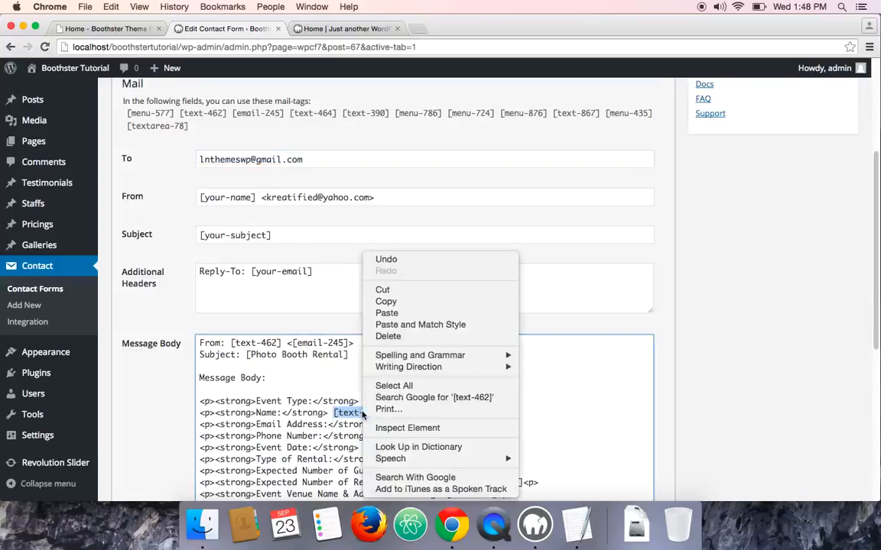
left_click(386, 301)
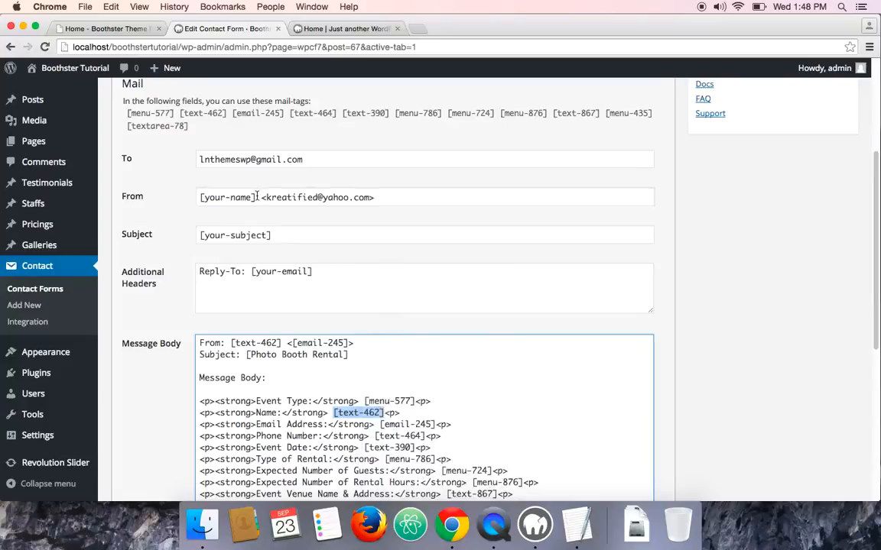
left_click_drag(256, 197, 186, 196)
key("super+v")
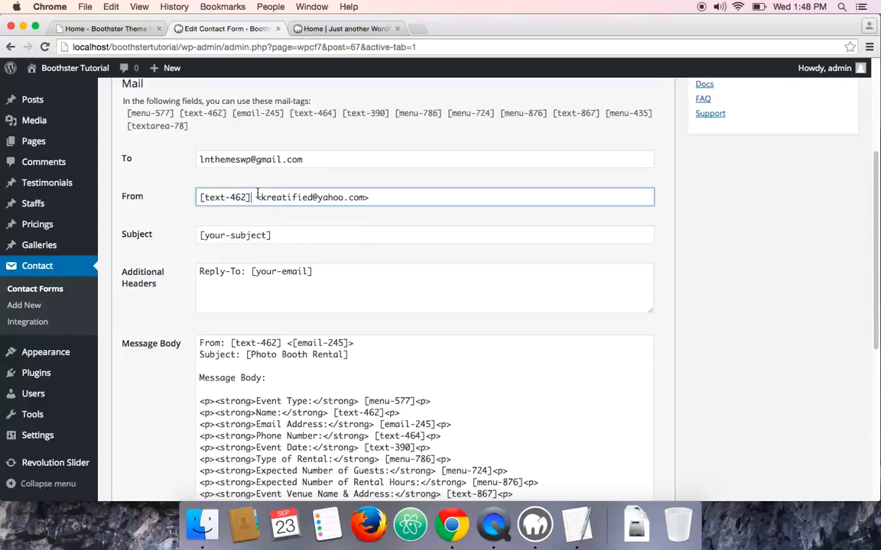
left_click_drag(261, 197, 367, 197)
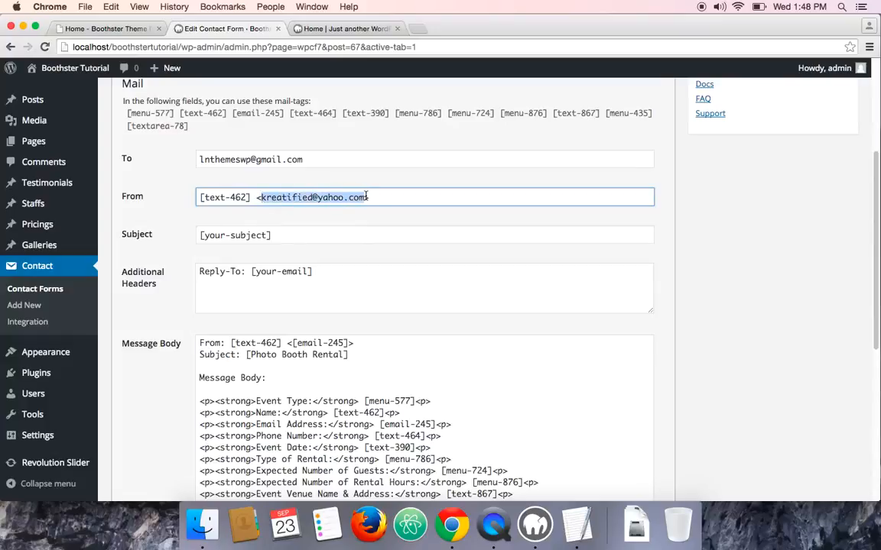
type("wordpress@")
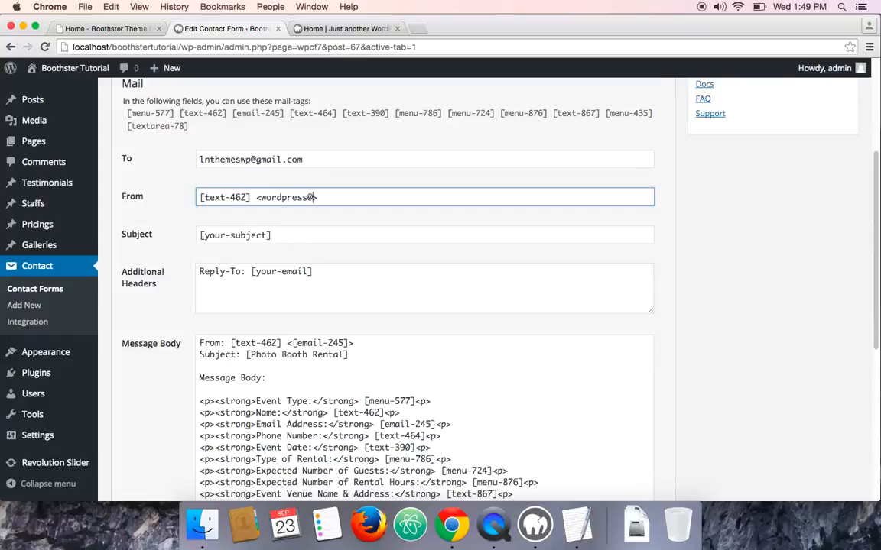
type("yourdomain.com")
left_click_drag(313, 198, 361, 199)
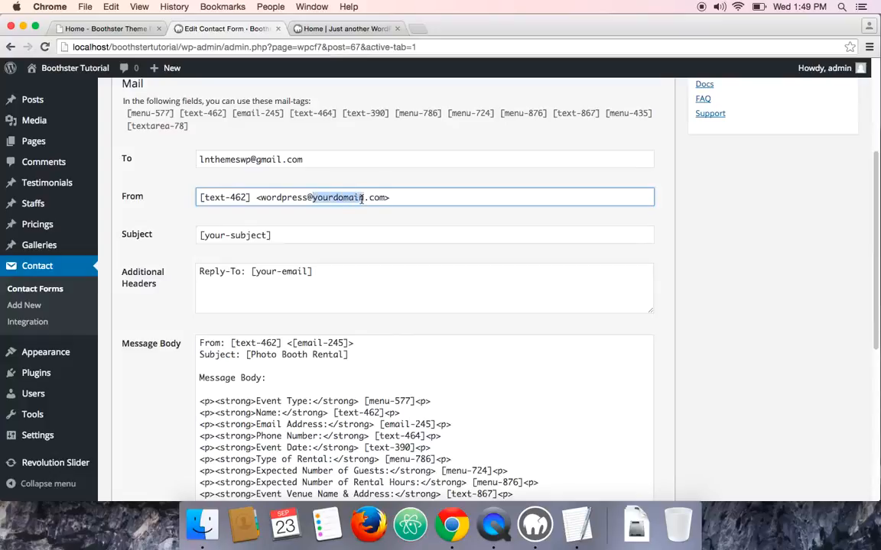
Set the mail Subject to [Photo Booth Rental Query]
scroll(230, 208, "down", 1)
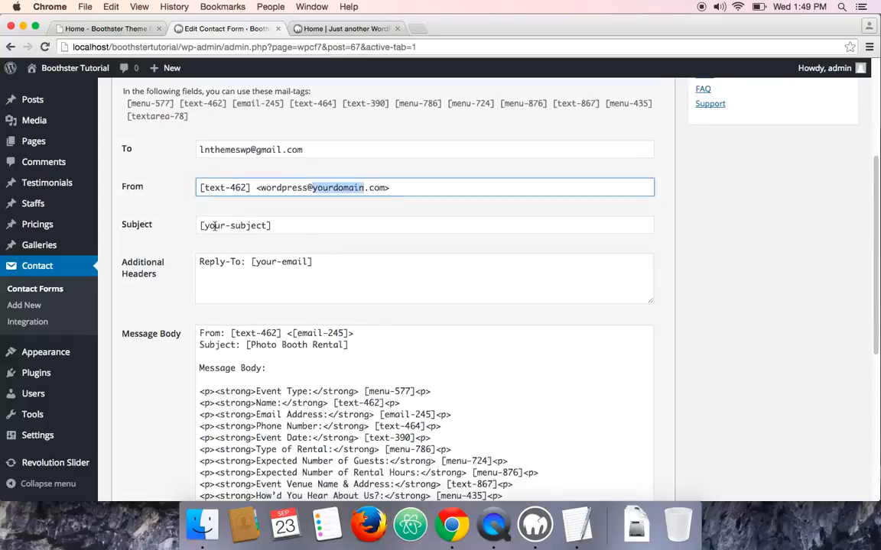
left_click_drag(267, 225, 206, 224)
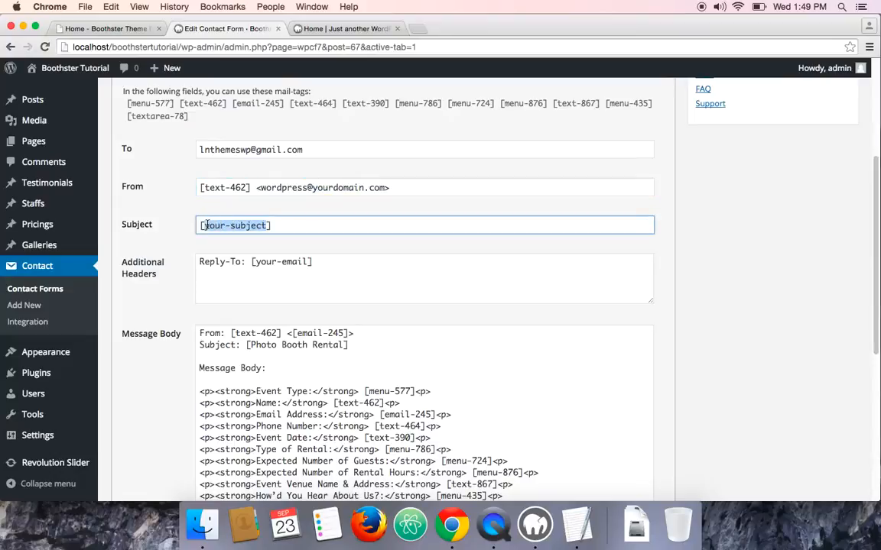
type("Photo Booth ")
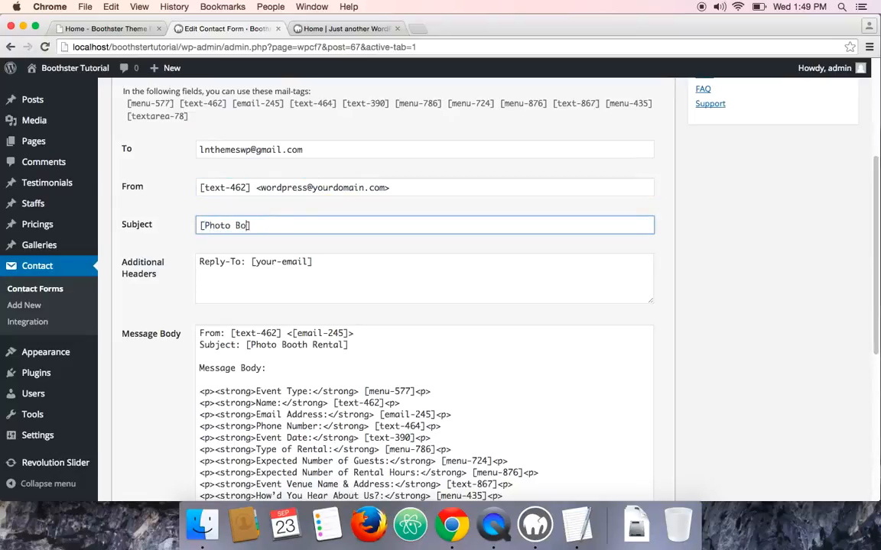
type("re")
key("BackSpace")
key("BackSpace")
type("Rental Query")
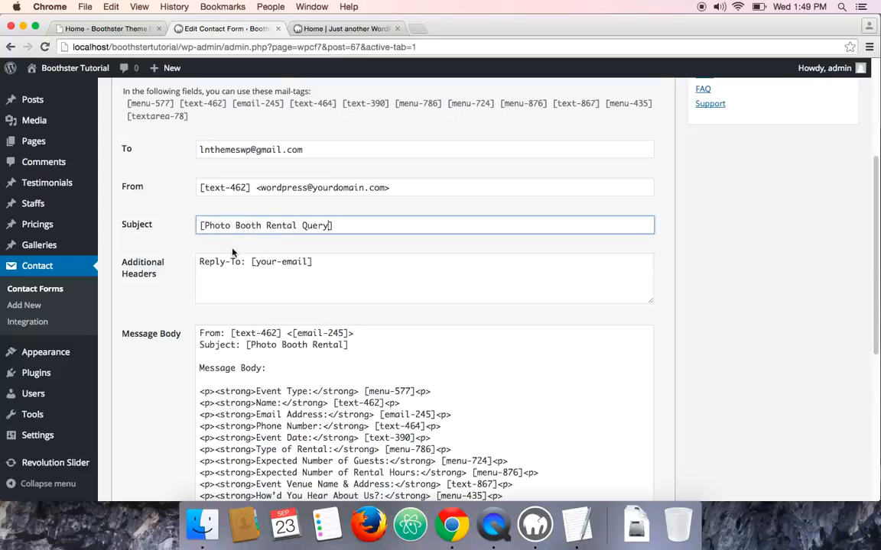
Set the Additional Headers Reply-To tag to [email-245], copied from the message body, and save the form
scroll(273, 240, "down", 1)
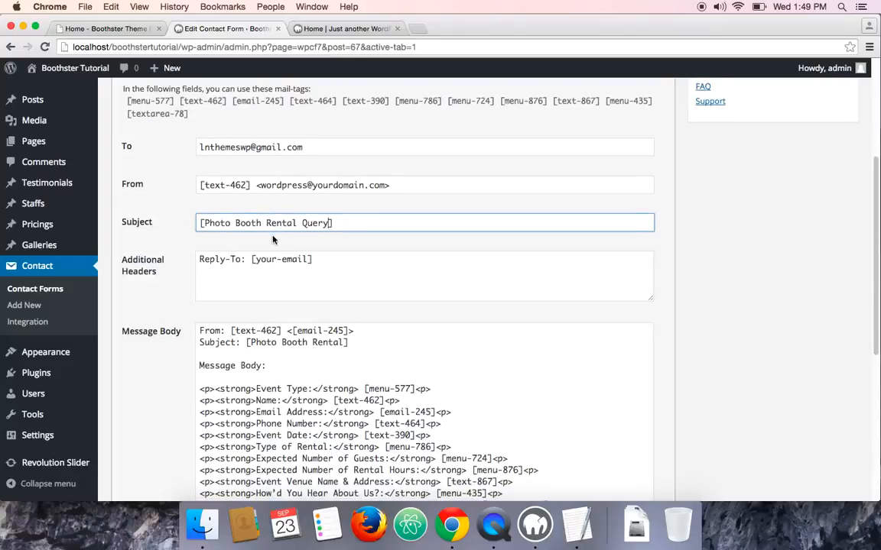
scroll(273, 239, "down", 2)
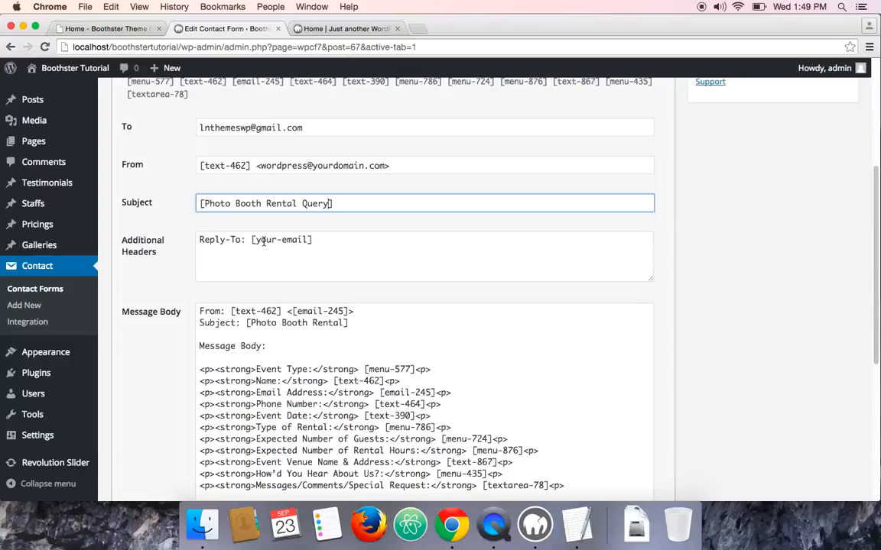
scroll(263, 242, "down", 1)
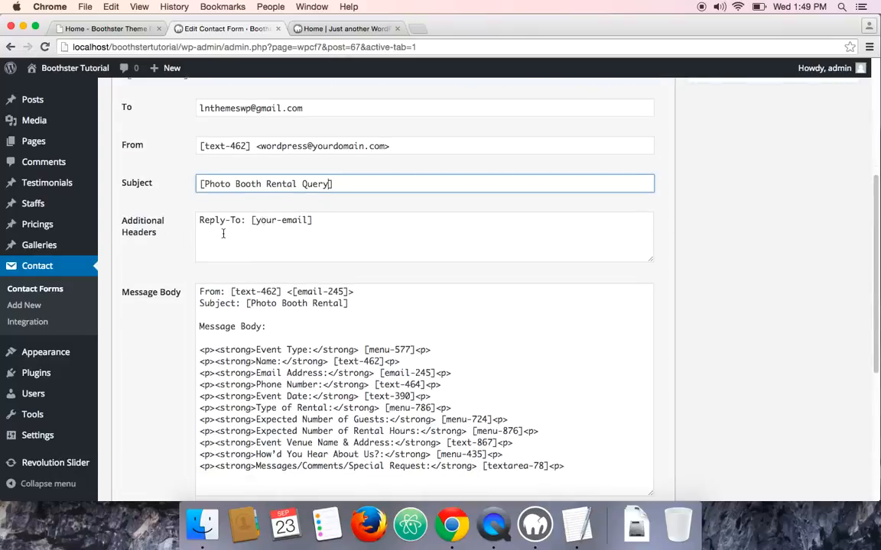
left_click_drag(255, 221, 308, 223)
key("BackSpace")
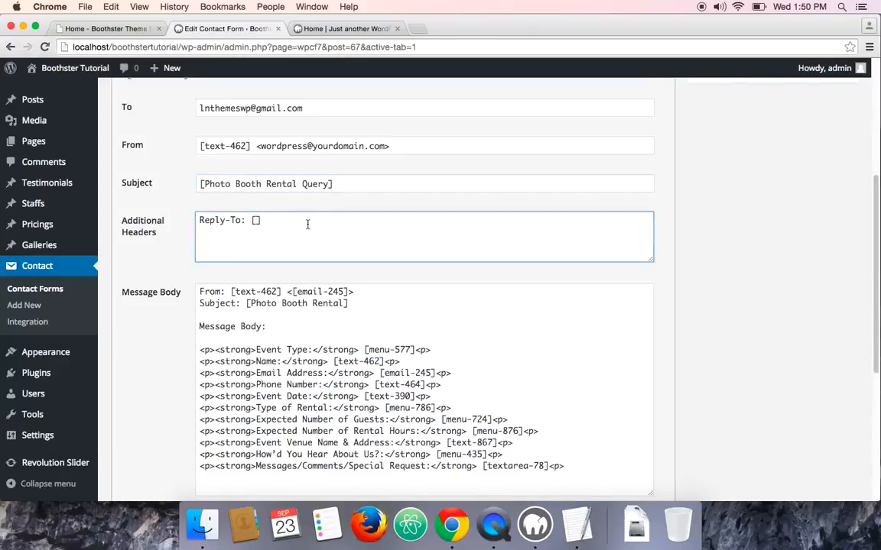
left_click_drag(433, 372, 386, 373)
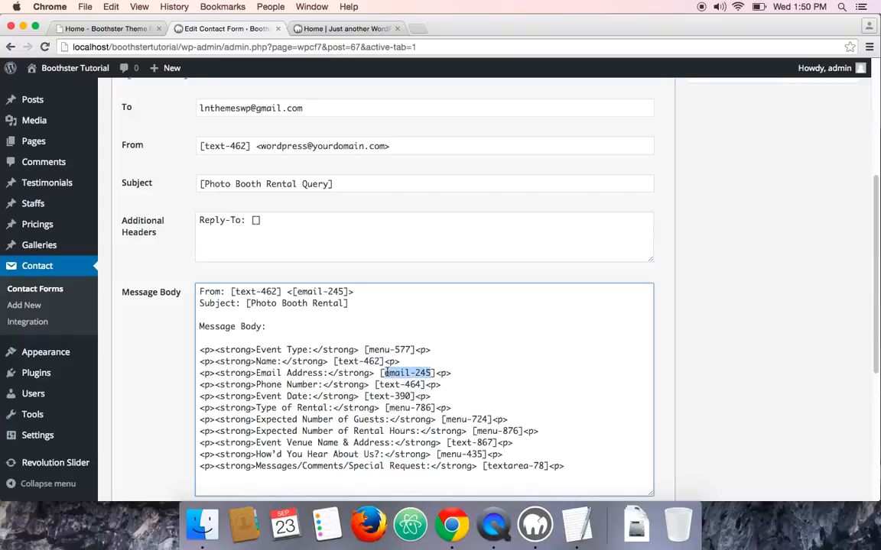
right_click(386, 373)
left_click(424, 301)
left_click(441, 246)
type("[]")
key("super+v")
scroll(440, 246, "down", 10)
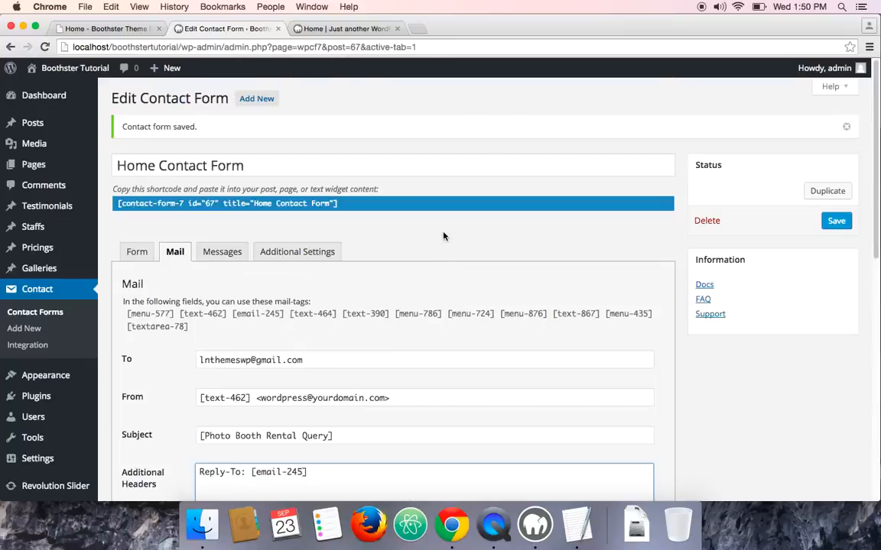
scroll(443, 236, "down", 15)
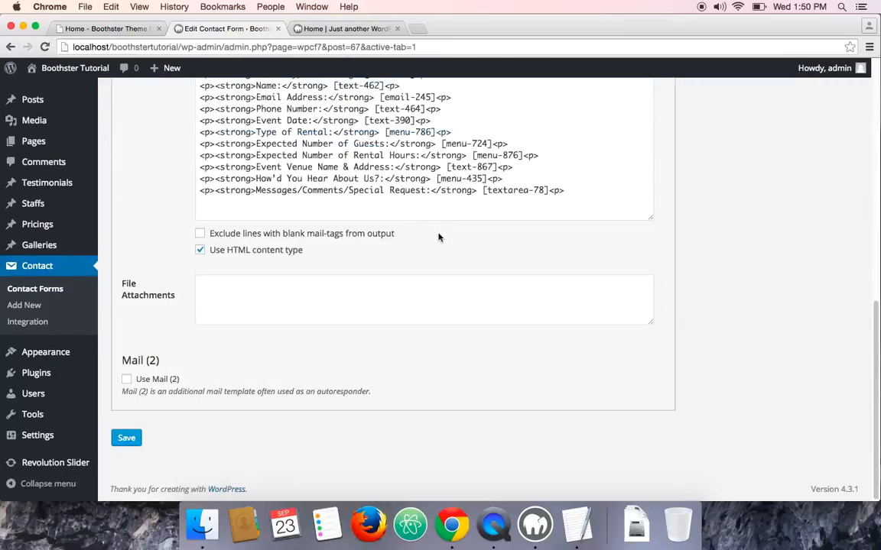
left_click(131, 440)
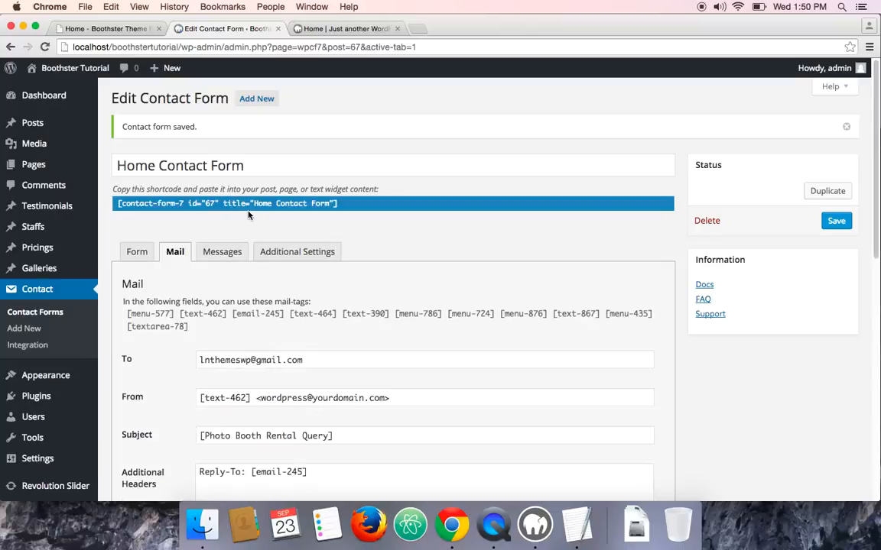
Reload the local home page and inspect the contact form shortcode shown in its footer, then return to the demo site
left_click(331, 31)
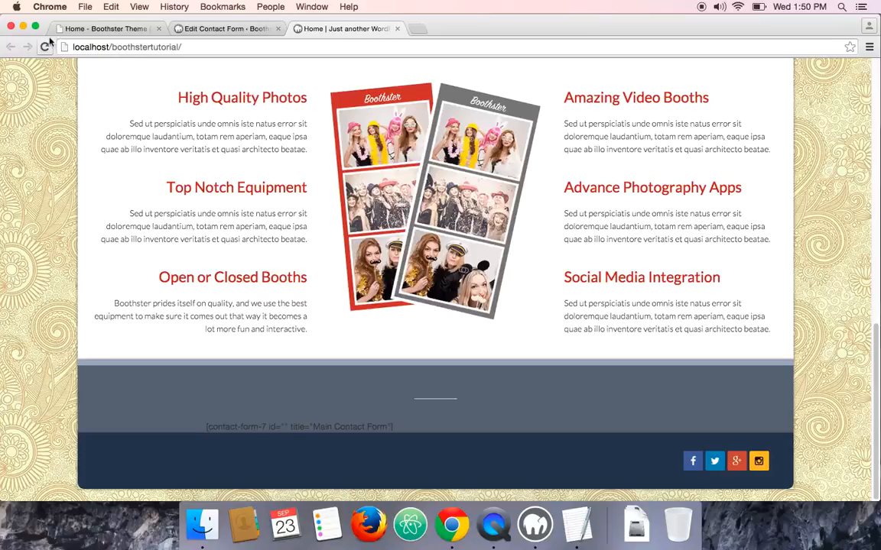
left_click(44, 48)
triple_click(232, 430)
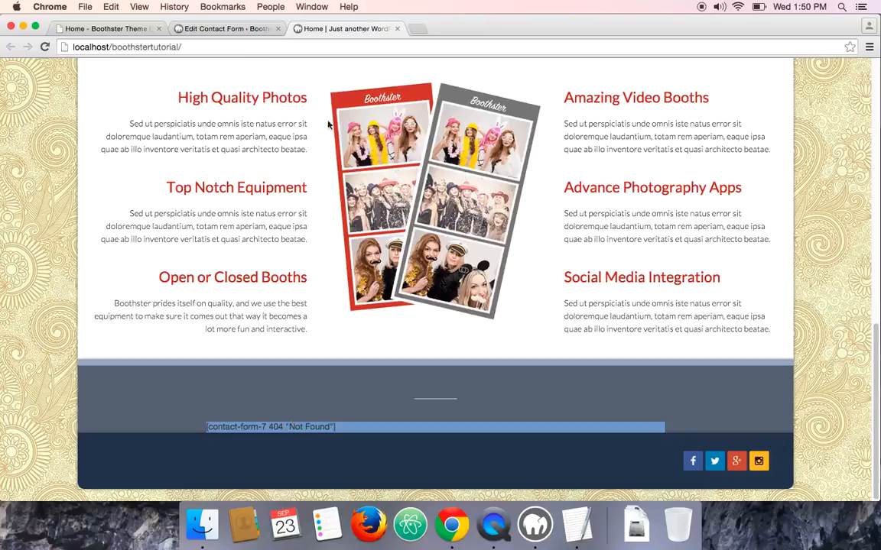
left_click(99, 31)
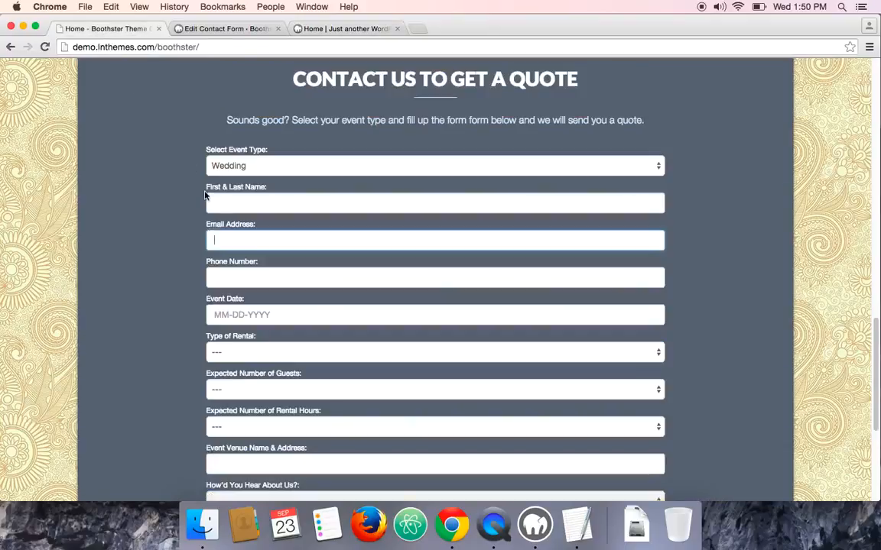
Open the theme's Home Page Contact Section options and paste the demo's CONTACT US TO GET A QUOTE heading into Contact Heading
left_click(222, 28)
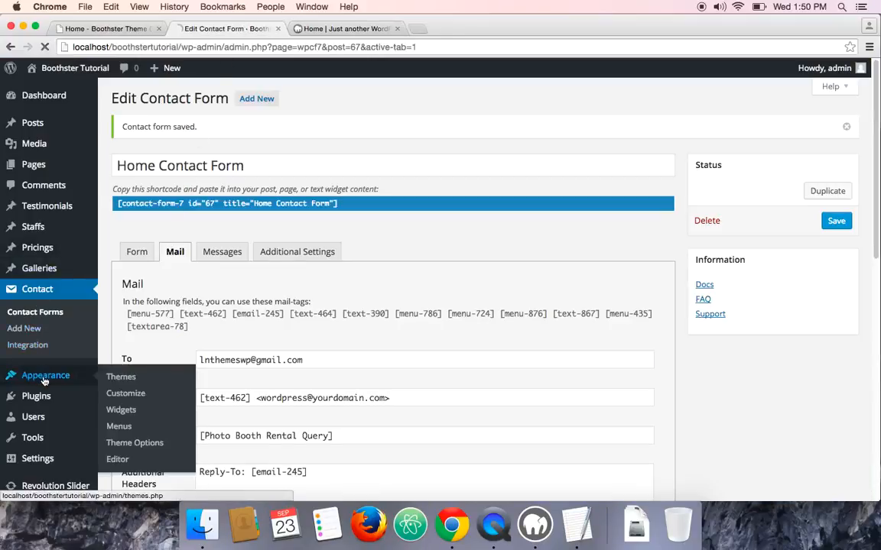
left_click(80, 371)
scroll(85, 370, "down", 2)
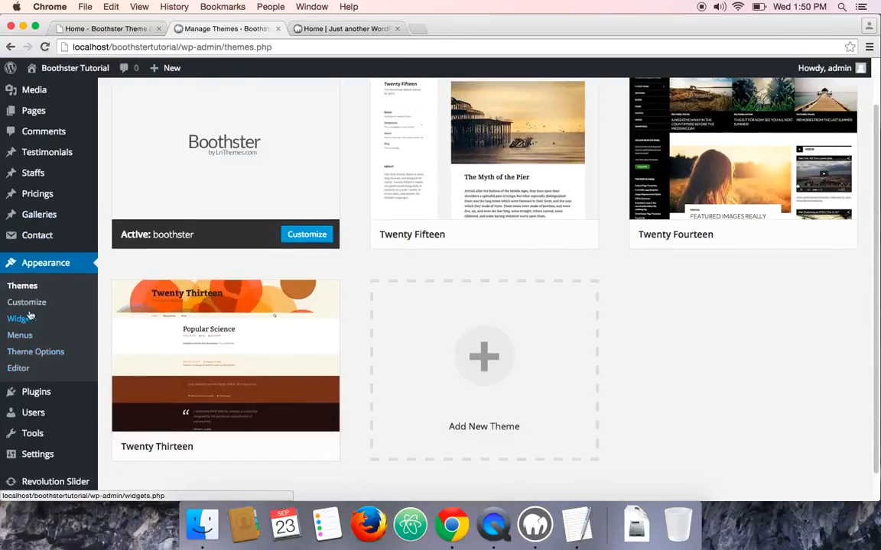
left_click(33, 354)
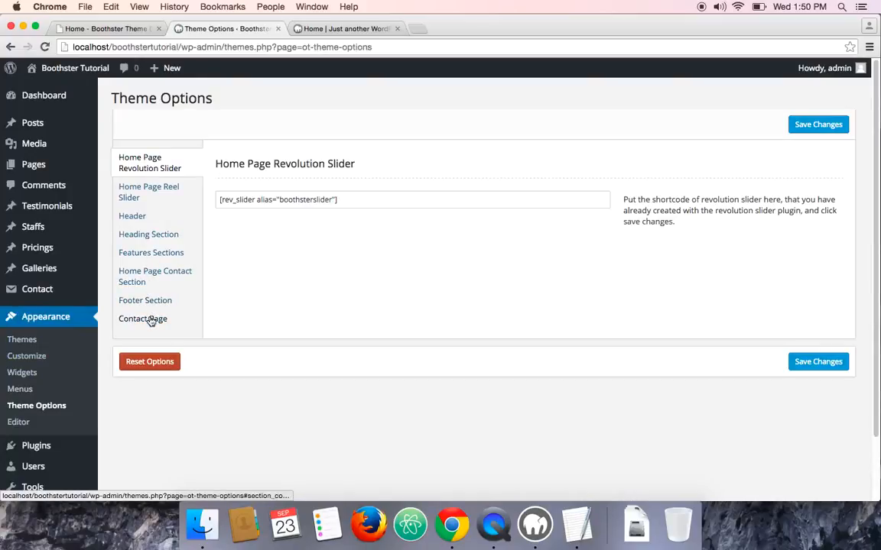
left_click(141, 192)
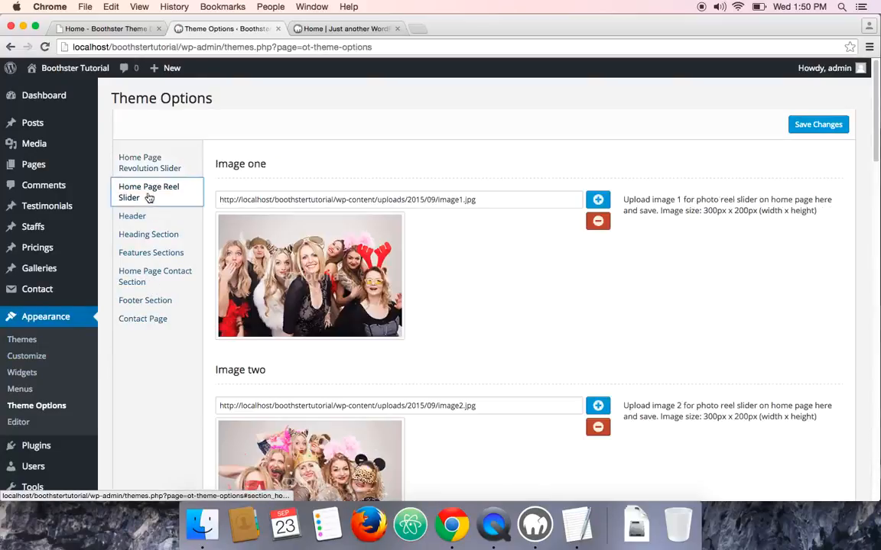
left_click(160, 279)
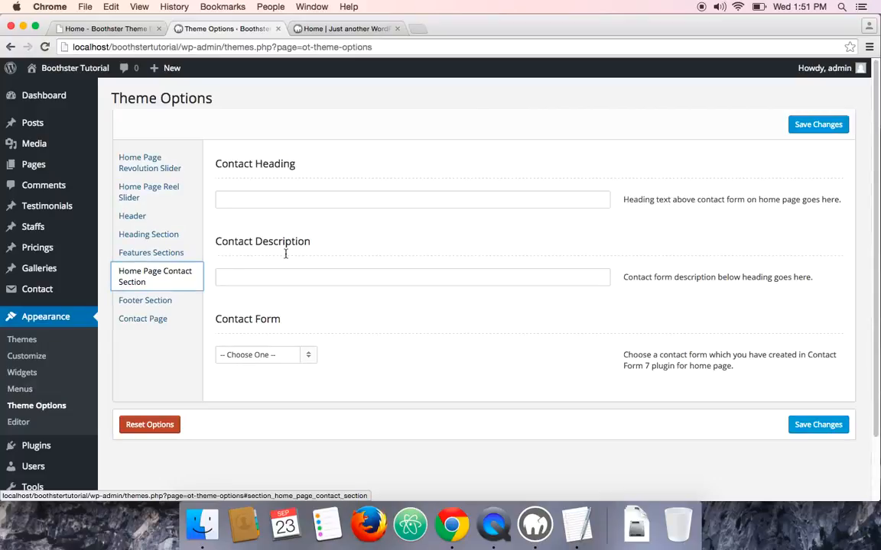
scroll(295, 250, "down", 1)
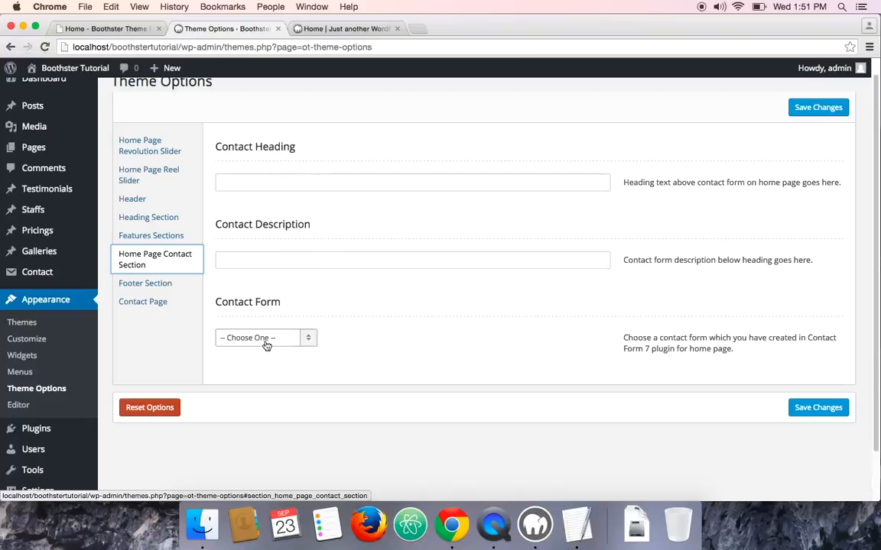
left_click(106, 29)
scroll(334, 248, "up", 3)
scroll(249, 254, "down", 1)
triple_click(358, 222)
right_click(370, 222)
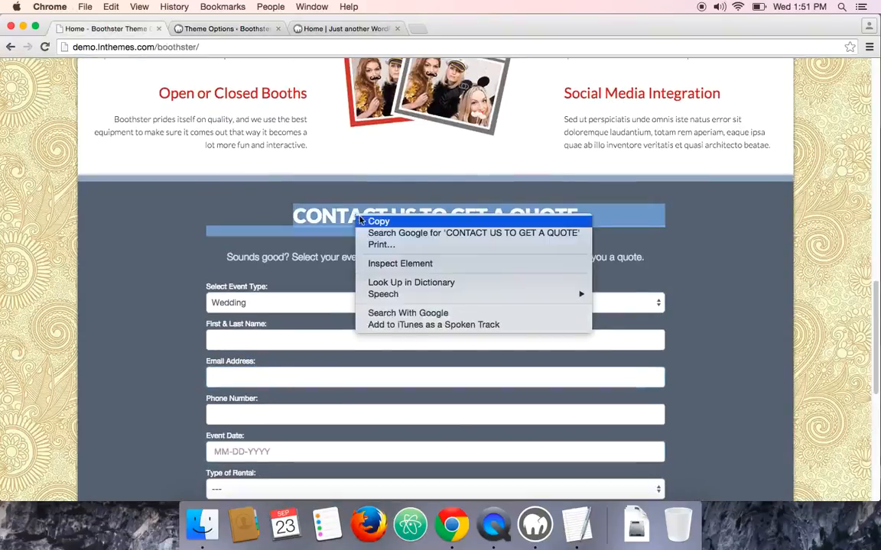
left_click(378, 222)
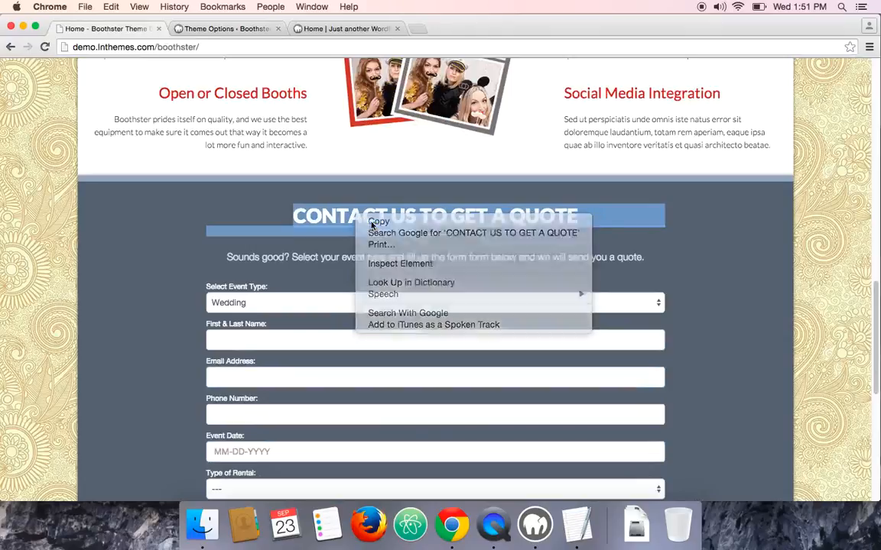
left_click(224, 29)
right_click(267, 181)
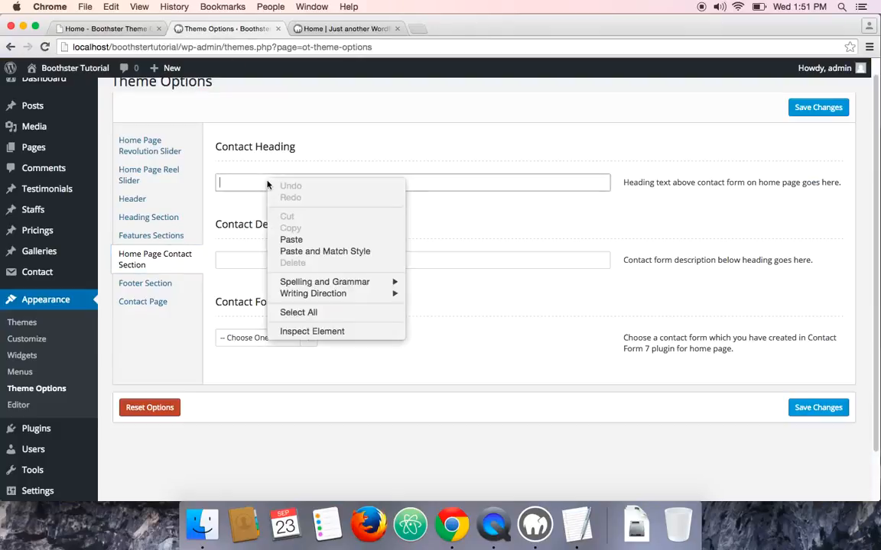
left_click(286, 237)
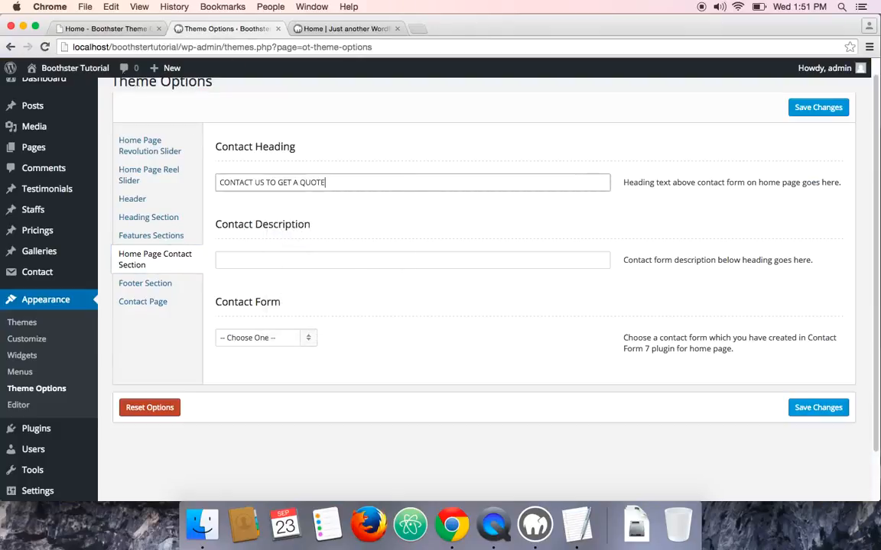
Copy the demo's quote description sentence and paste it into the Contact Description field
left_click(96, 31)
double_click(306, 259)
triple_click(306, 258)
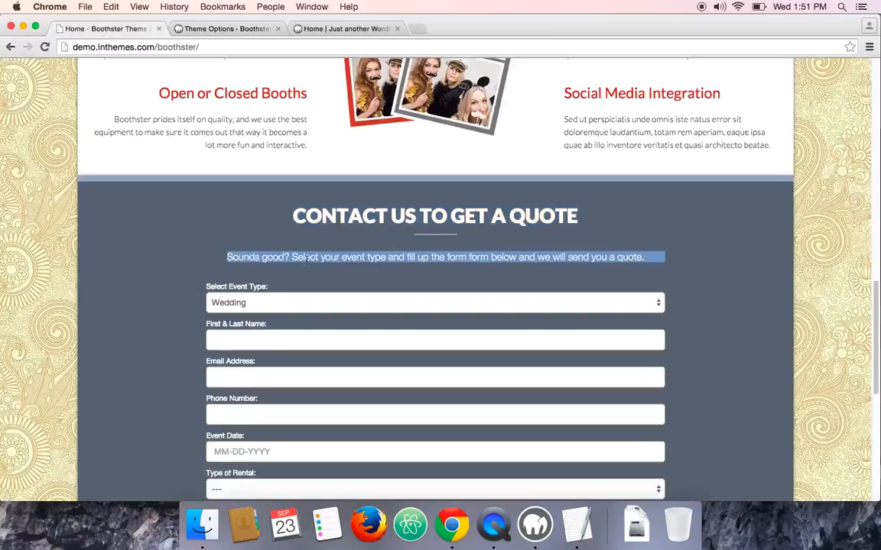
right_click(317, 257)
left_click(337, 266)
left_click(221, 30)
left_click(295, 259)
right_click(296, 260)
left_click(320, 320)
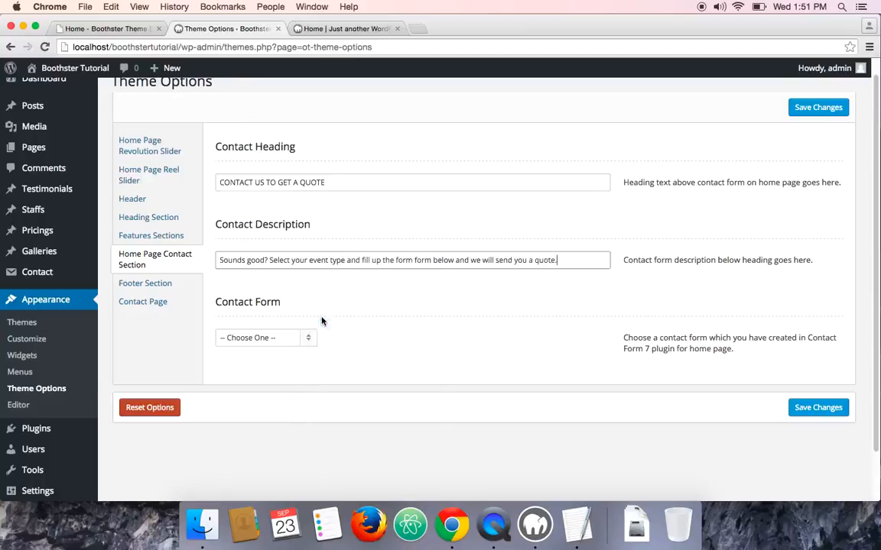
Compare with the demo's quote form, then choose Home Contact Form as the home page contact form and save the theme options
left_click(126, 29)
scroll(166, 280, "down", 5)
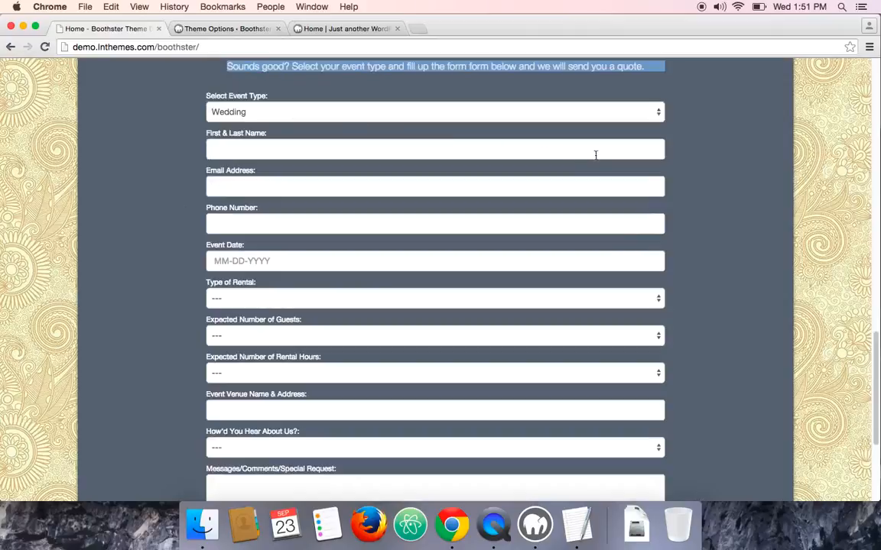
scroll(557, 292, "down", 5)
scroll(557, 290, "up", 6)
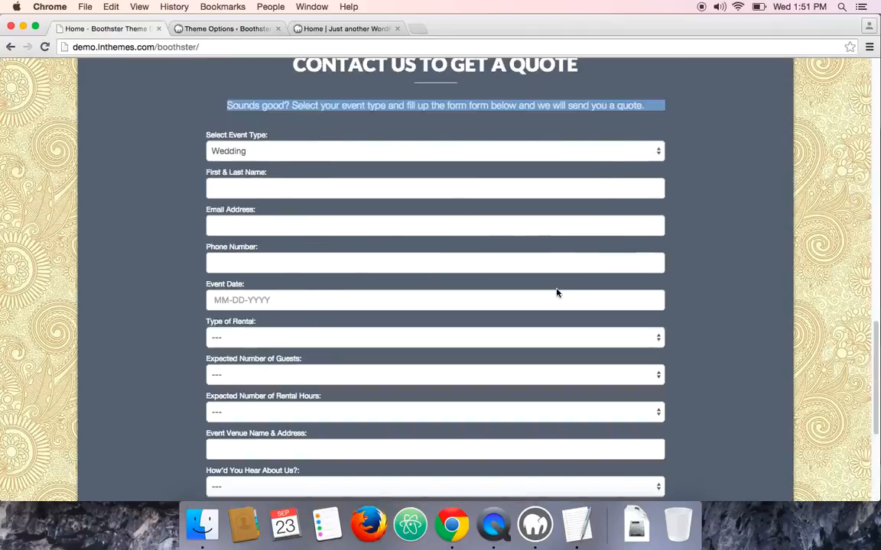
left_click(221, 29)
scroll(289, 276, "down", 1)
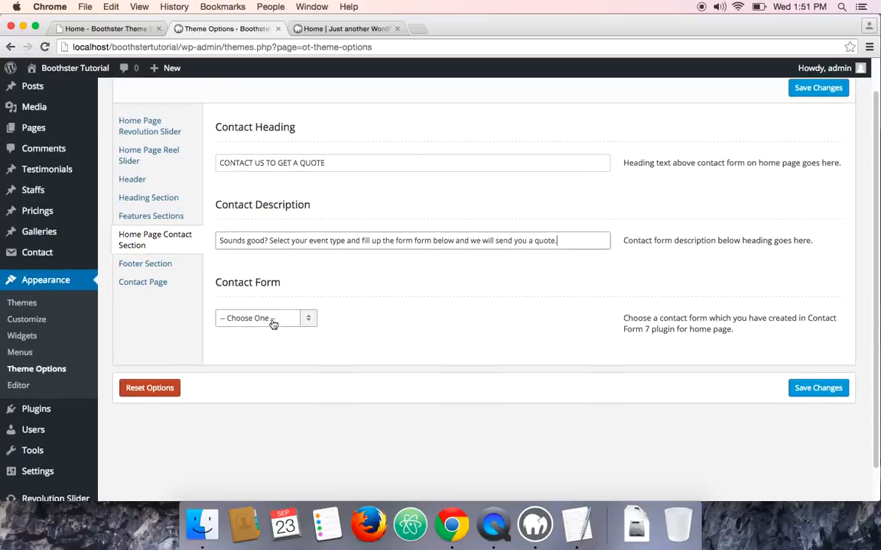
left_click(273, 324)
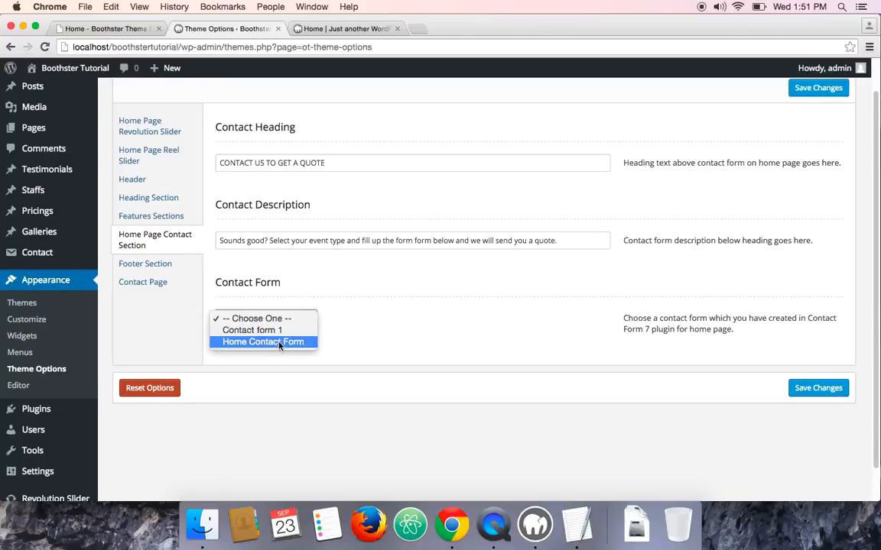
left_click(280, 345)
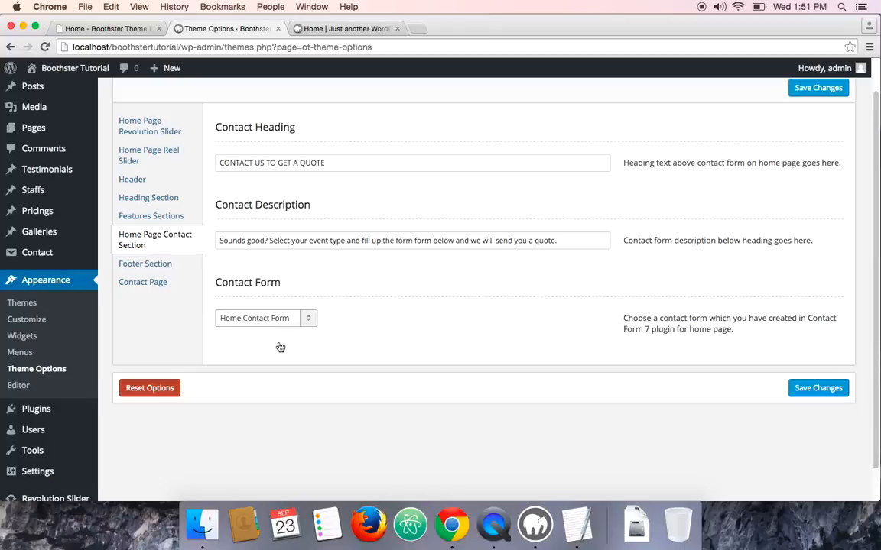
left_click(808, 391)
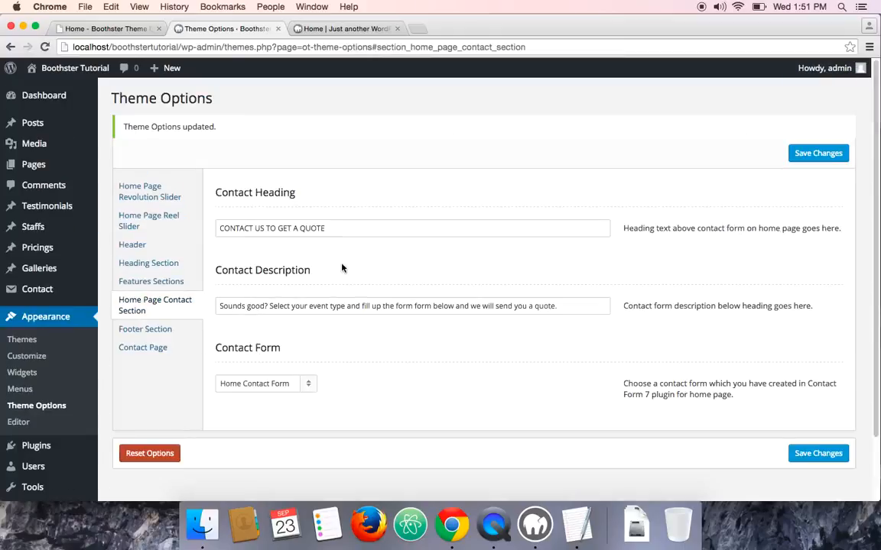
Reload the local home page and review the contact section heading, description and form fields
scroll(344, 265, "down", 1)
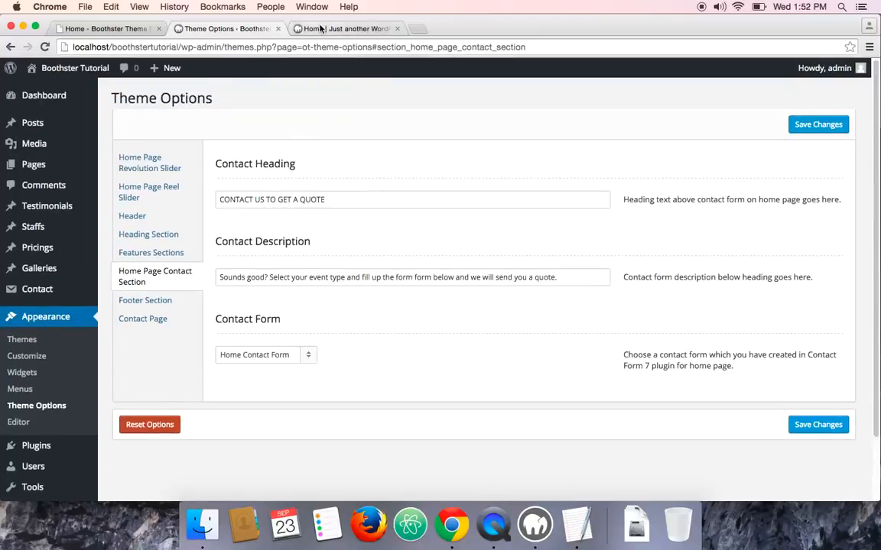
left_click(292, 28)
left_click(45, 46)
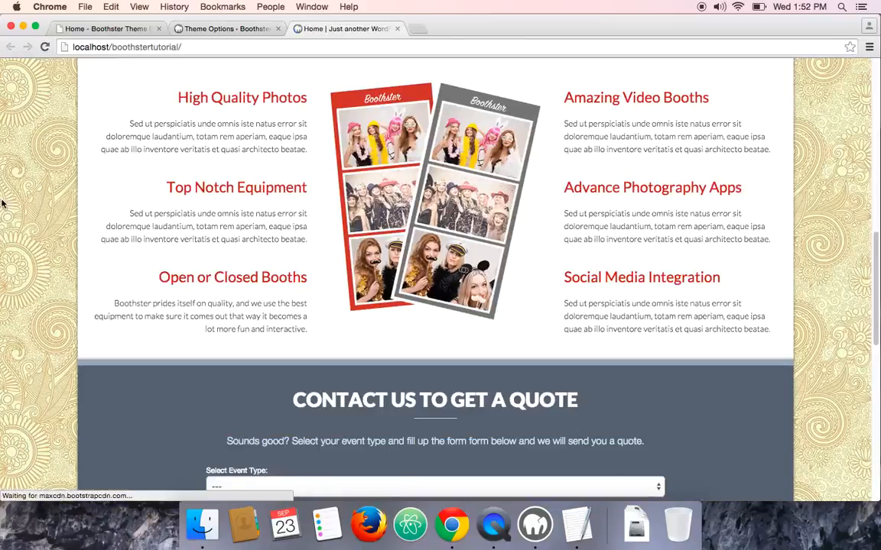
scroll(2, 183, "down", 5)
scroll(316, 208, "up", 2)
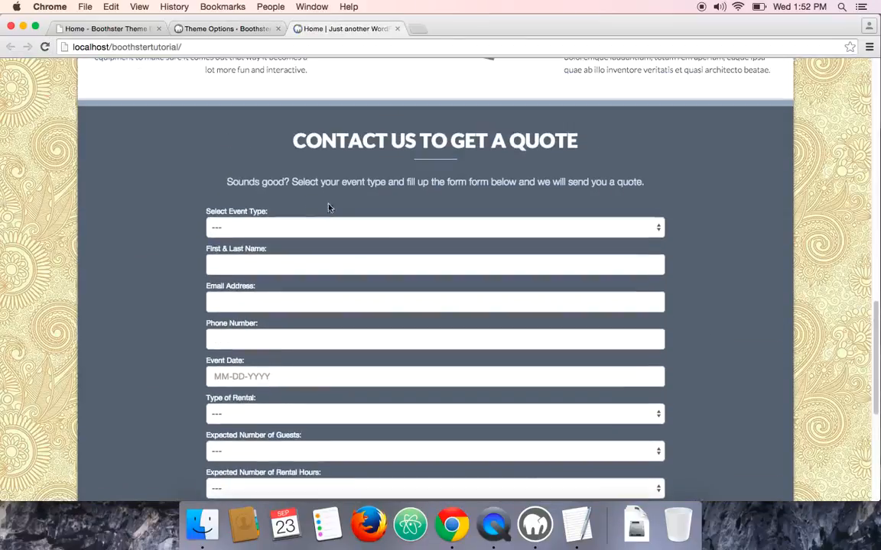
scroll(170, 229, "down", 7)
scroll(171, 229, "up", 4)
scroll(126, 207, "down", 5)
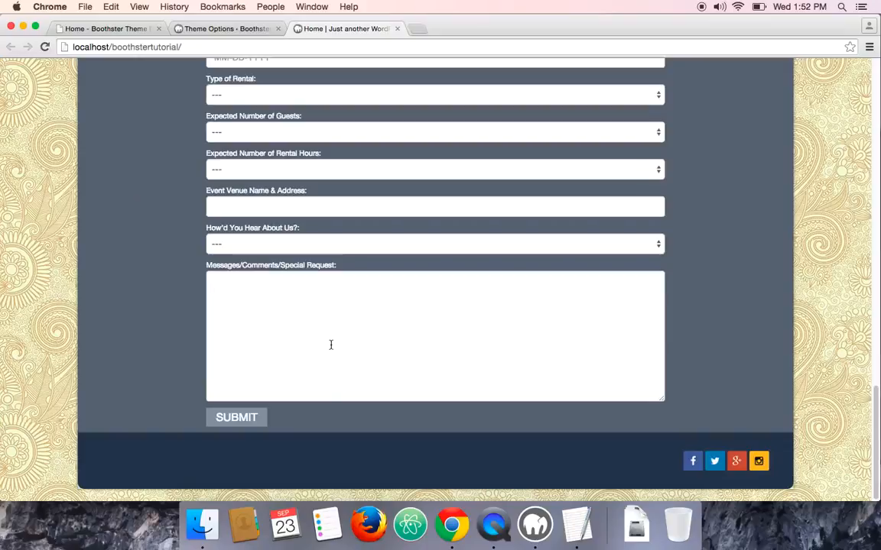
scroll(332, 348, "up", 6)
scroll(332, 348, "up", 9)
scroll(330, 347, "down", 8)
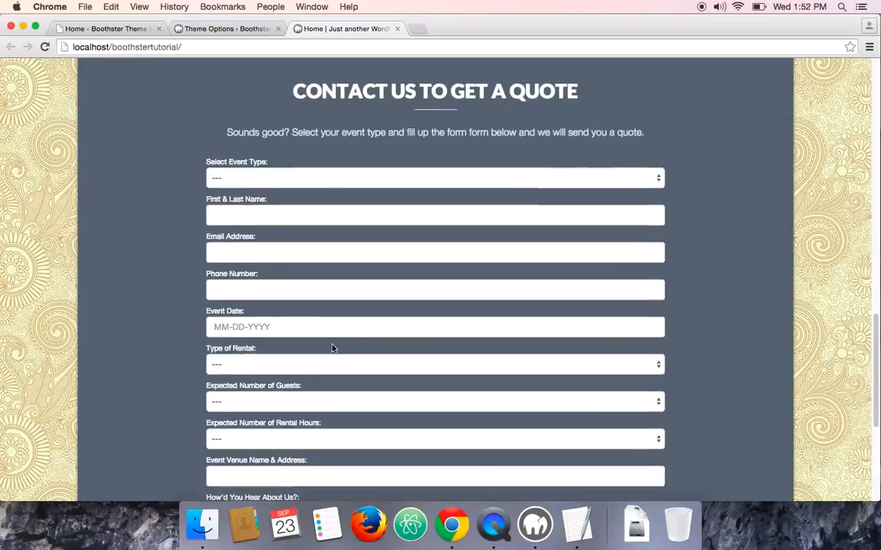
scroll(333, 344, "down", 5)
scroll(335, 337, "down", 1)
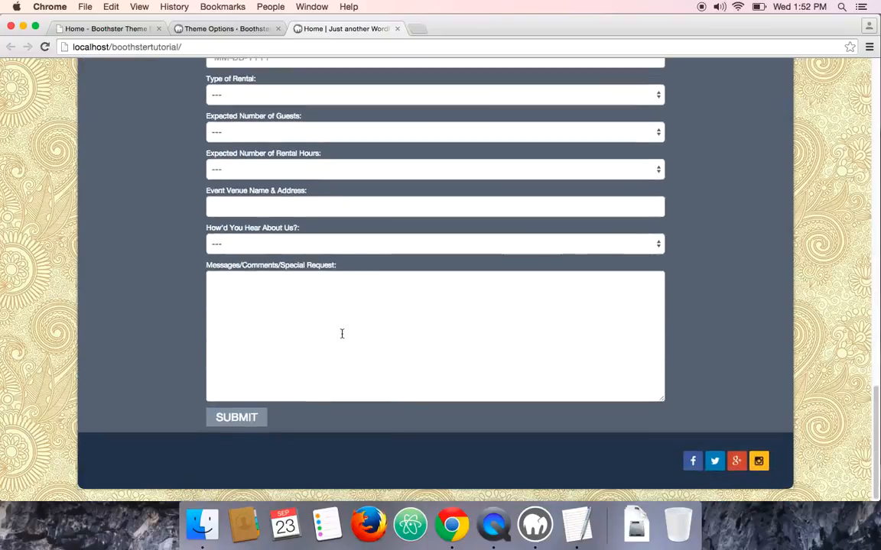
scroll(344, 334, "up", 9)
scroll(212, 279, "down", 1)
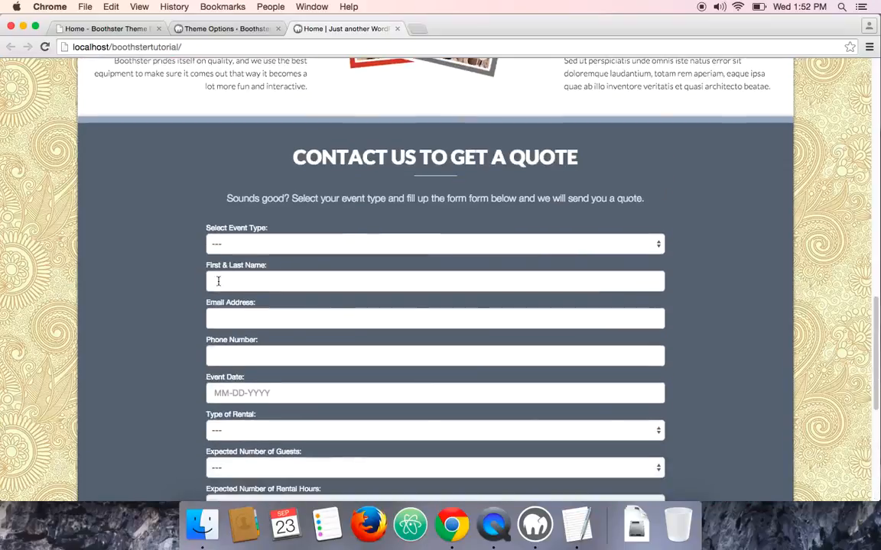
left_click(235, 245)
left_click(120, 295)
scroll(234, 277, "down", 6)
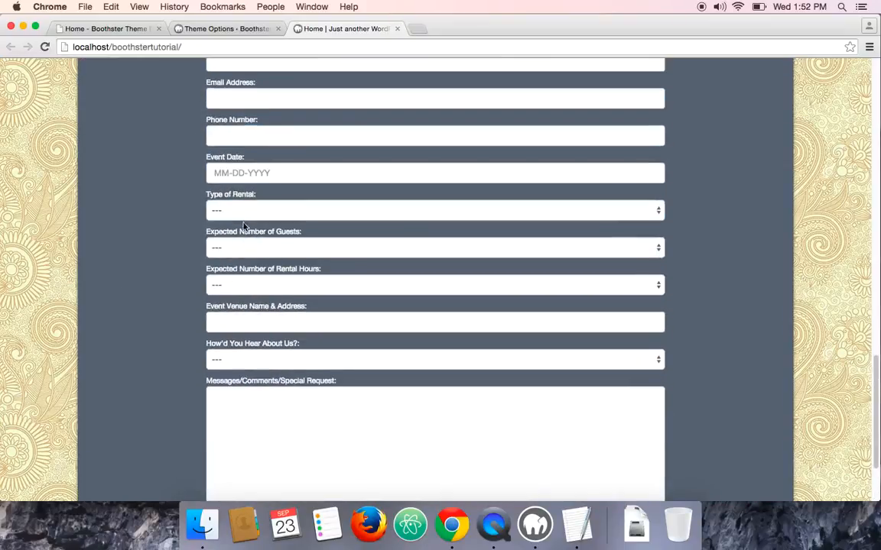
scroll(271, 288, "down", 3)
left_click(249, 321)
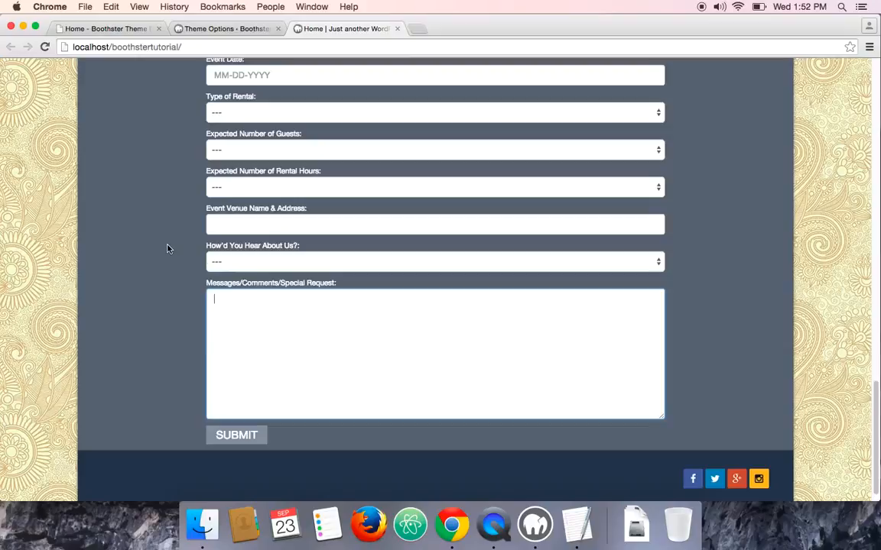
scroll(169, 247, "down", 1)
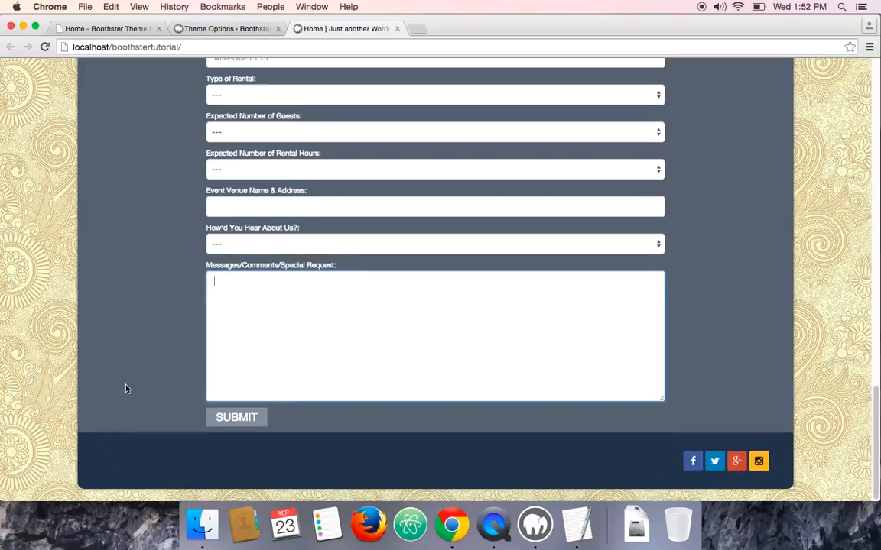
left_click(108, 459)
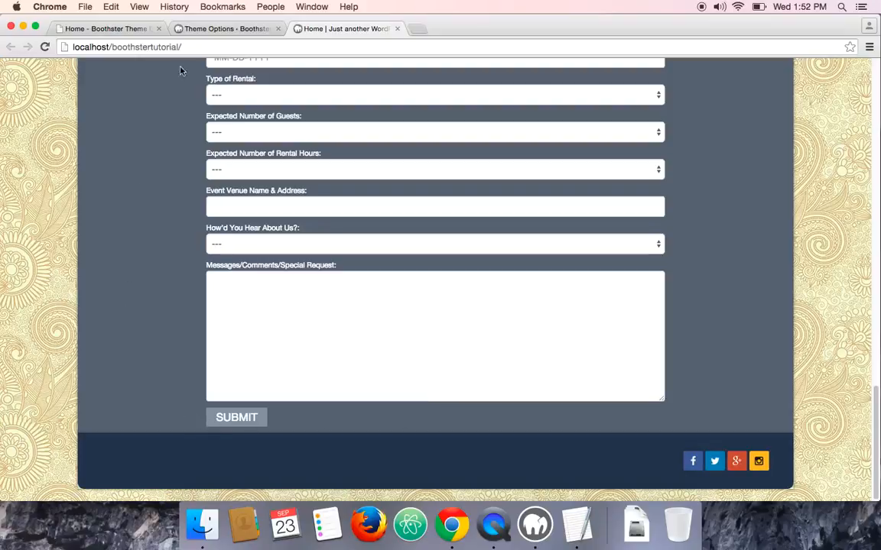
Open the theme's Footer Section options and enter Copyright 2015 - Lnthemes.com as the Footer Text
left_click(229, 28)
scroll(56, 359, "down", 1)
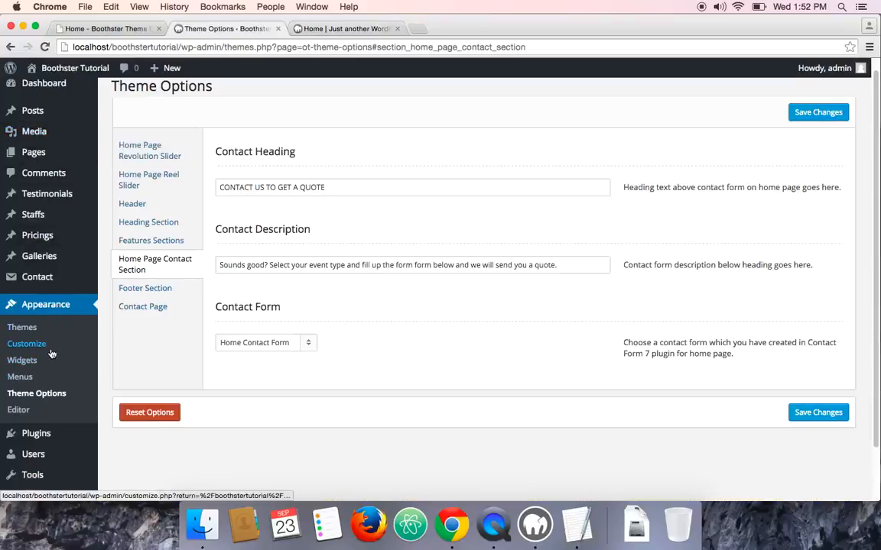
left_click(39, 393)
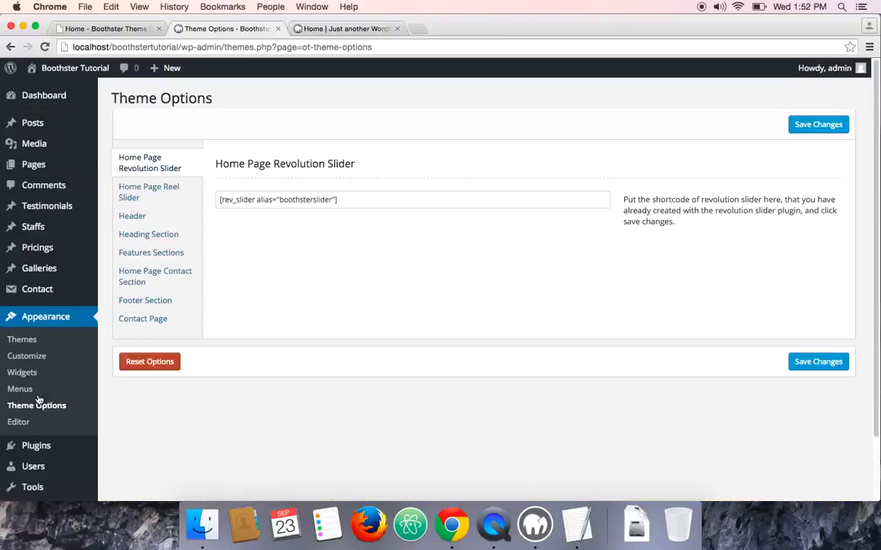
left_click(159, 306)
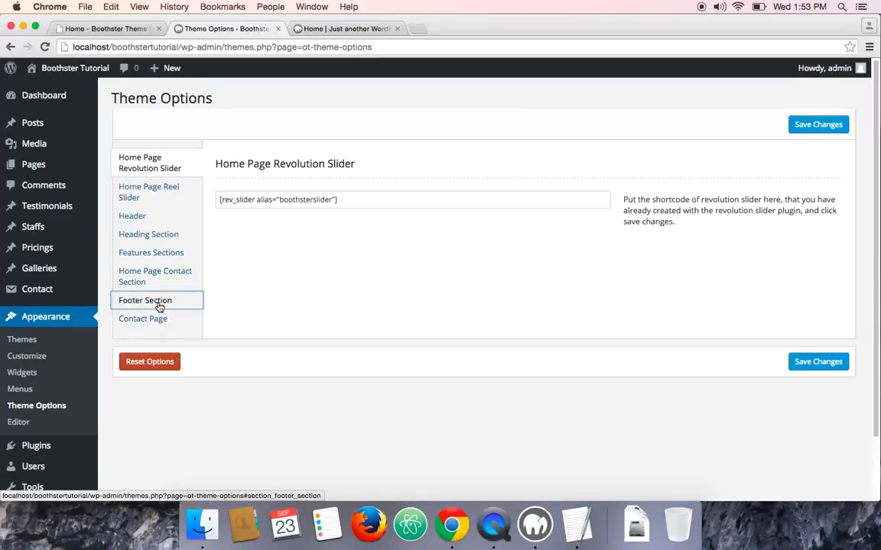
left_click(245, 201)
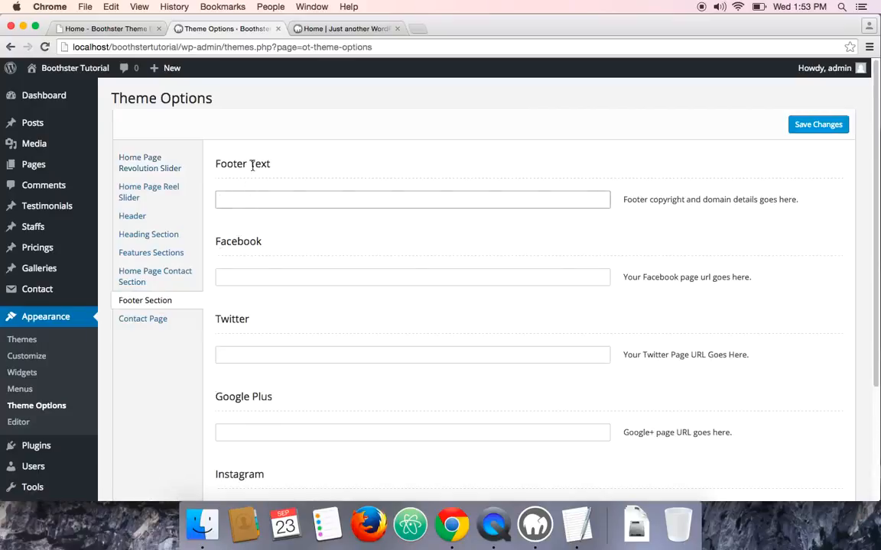
scroll(246, 241, "down", 2)
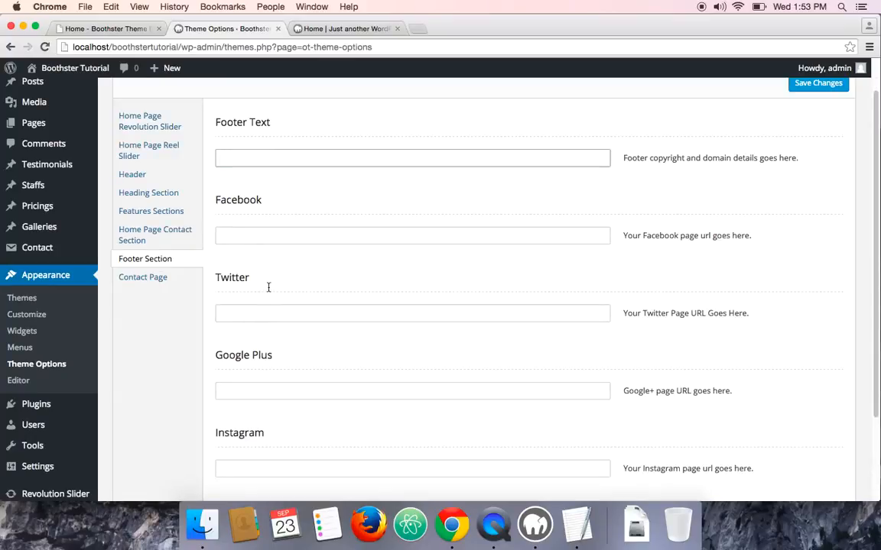
scroll(269, 287, "up", 1)
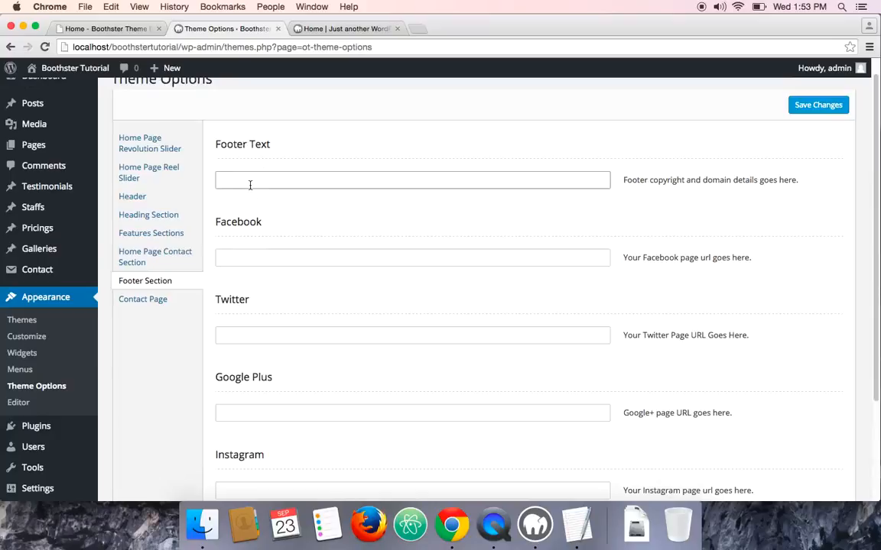
type("Copyright 2015 -")
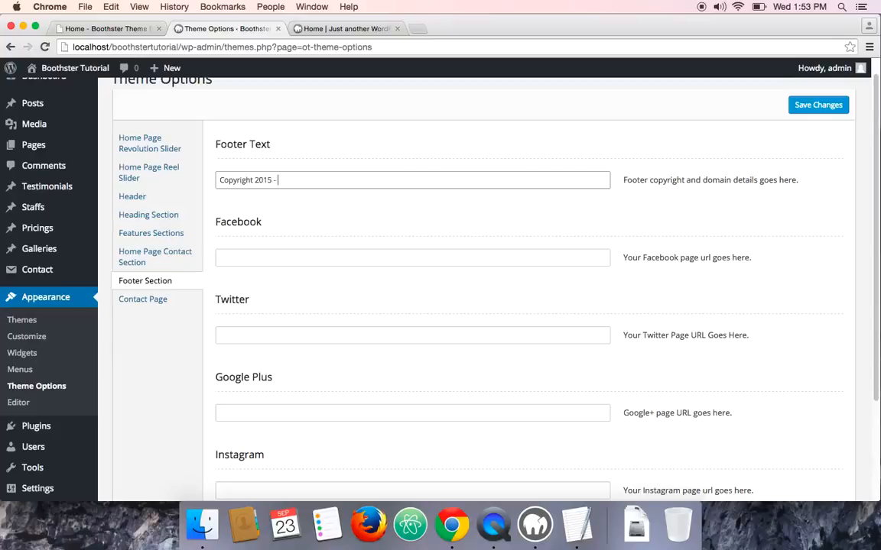
type(" Lnthemes.com")
scroll(237, 212, "down", 1)
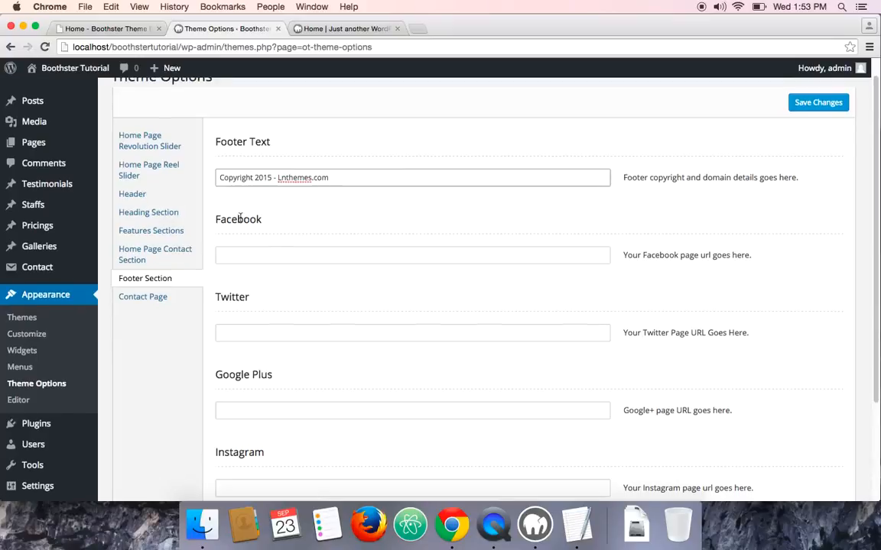
left_click(278, 255)
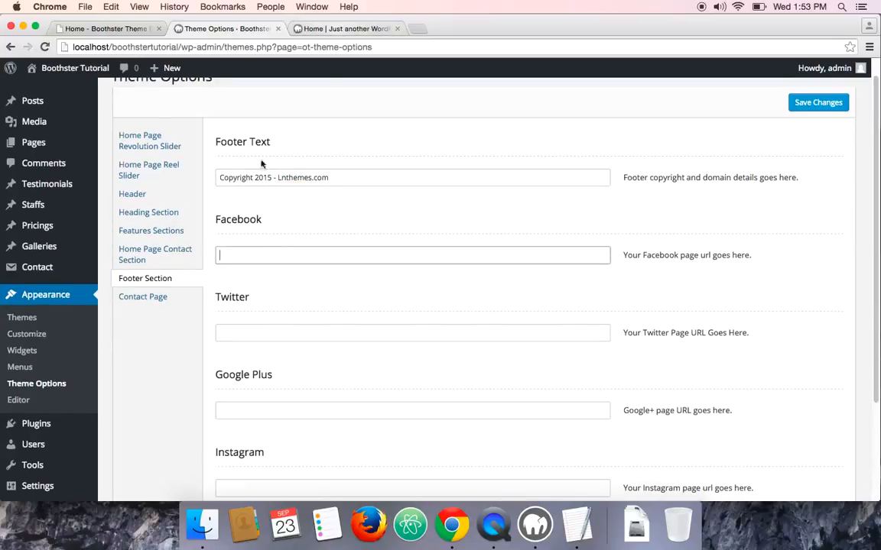
scroll(284, 243, "down", 1)
scroll(284, 243, "down", 1)
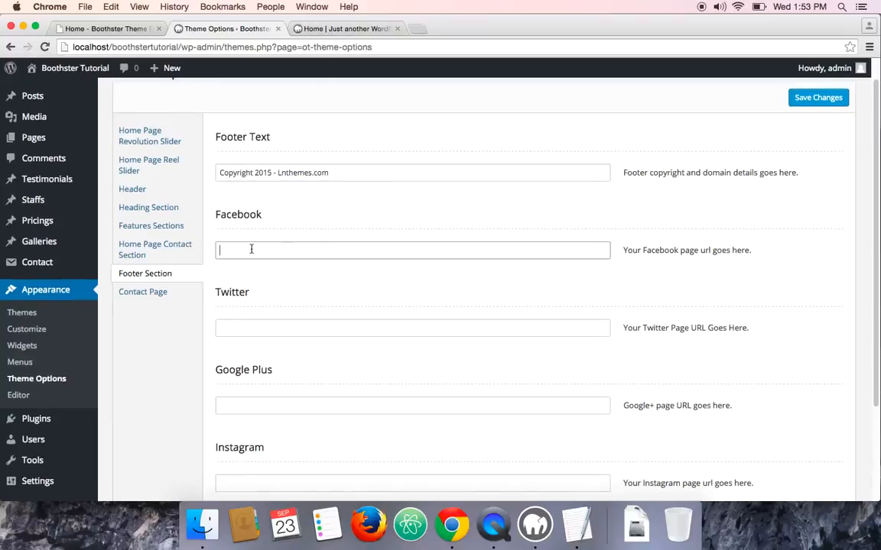
type("http")
type("://www.facebook.com/")
left_click(246, 333)
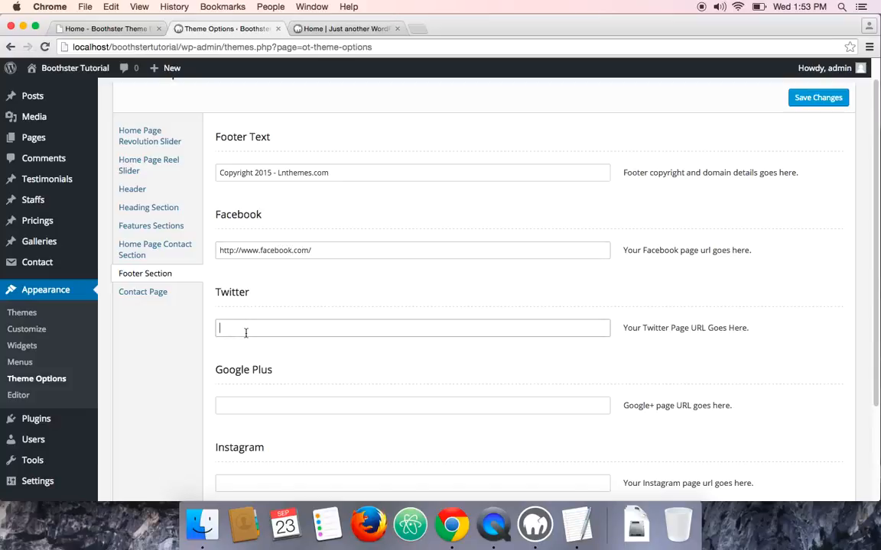
type("http://www.twitter.com")
left_click(238, 405)
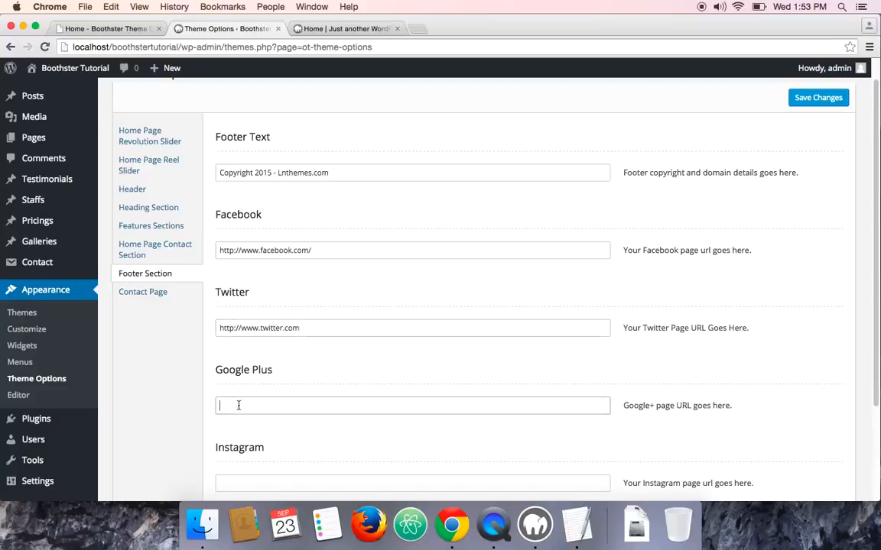
type("https://plus.google.com/")
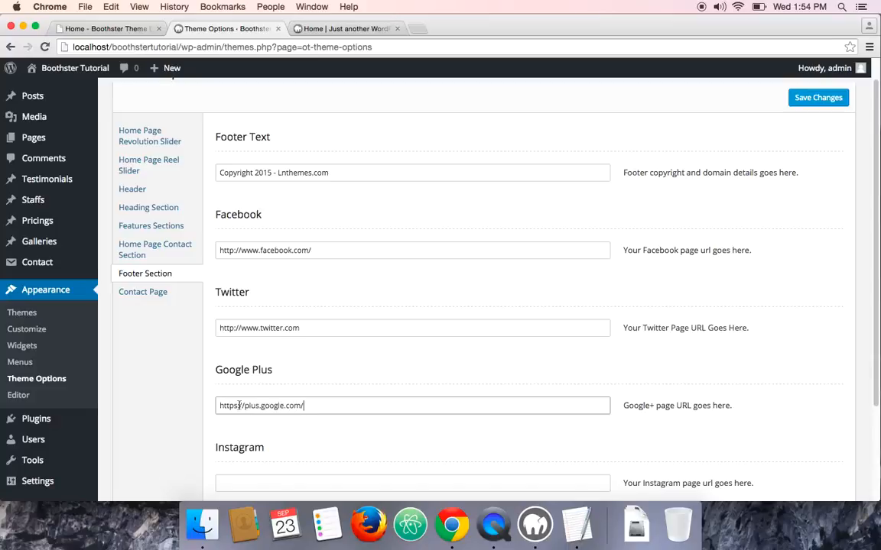
scroll(279, 470, "down", 1)
left_click(264, 477)
type("https")
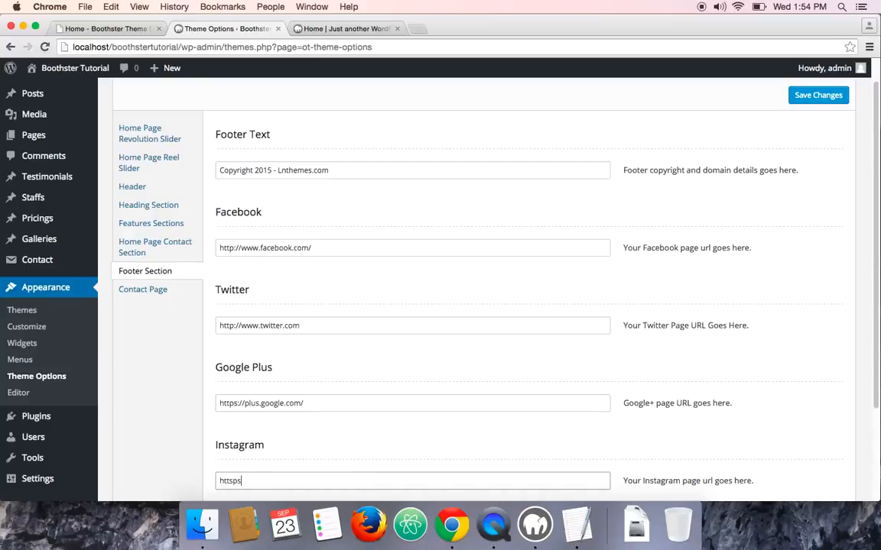
key("BackSpace")
key("BackSpace")
type("ps://www.instagram.com")
scroll(296, 492, "down", 3)
type("/whateveryou")
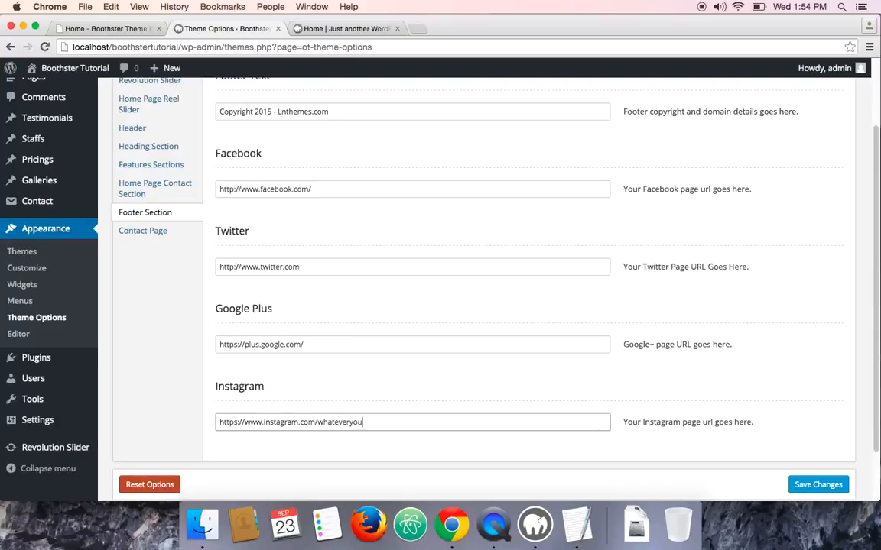
type("rpfolemname is.")
scroll(356, 314, "up", 1)
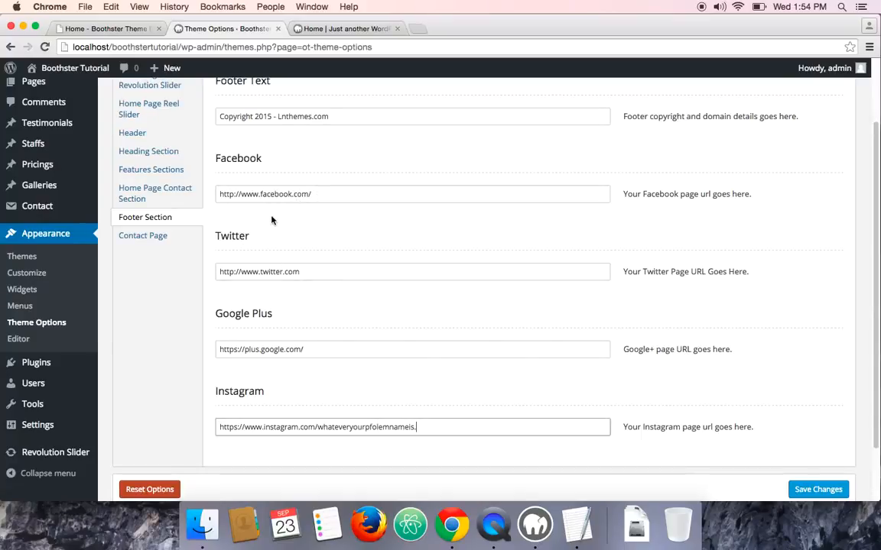
scroll(382, 252, "down", 1)
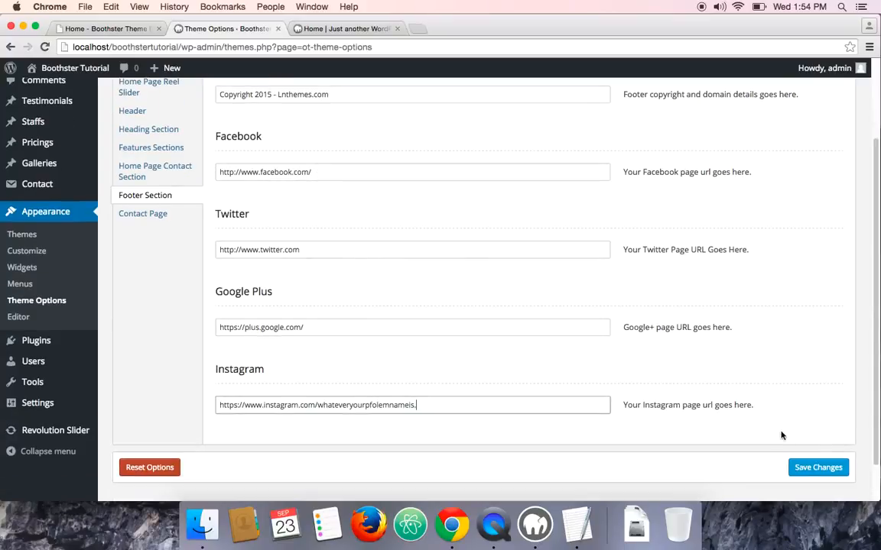
left_click(818, 470)
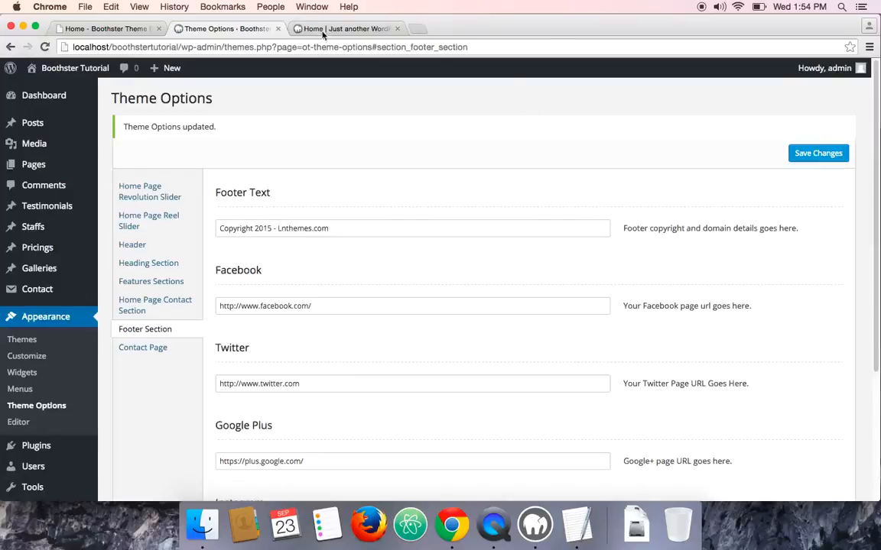
Reload the site's front-end home page and inspect the footer's copyright text and social icons
left_click(314, 29)
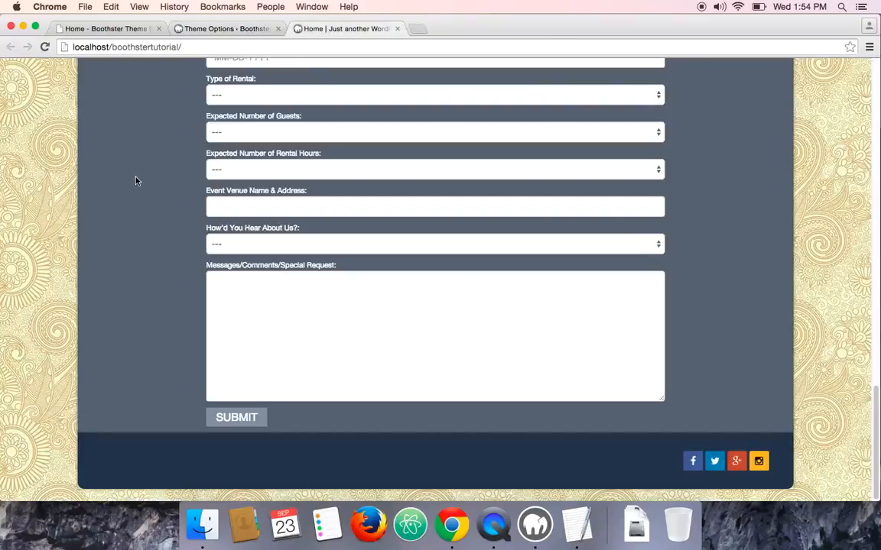
left_click(50, 49)
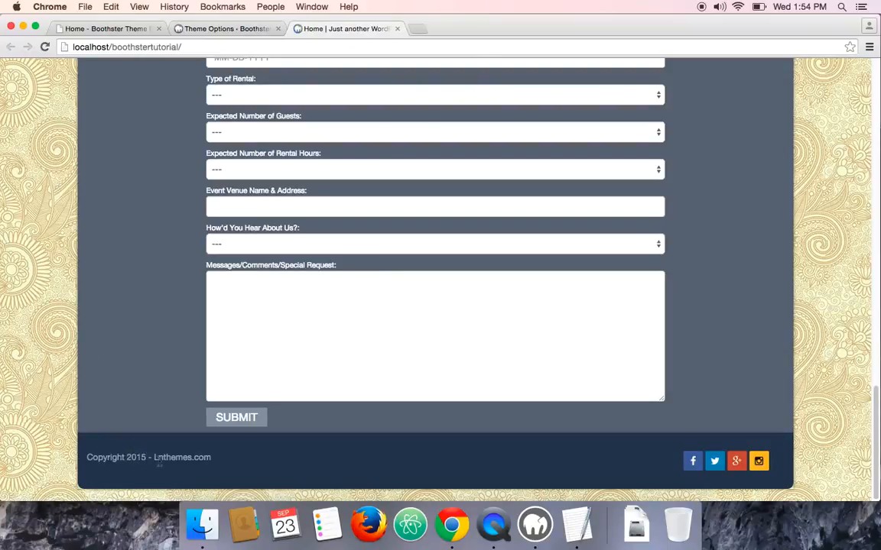
left_click_drag(155, 457, 192, 457)
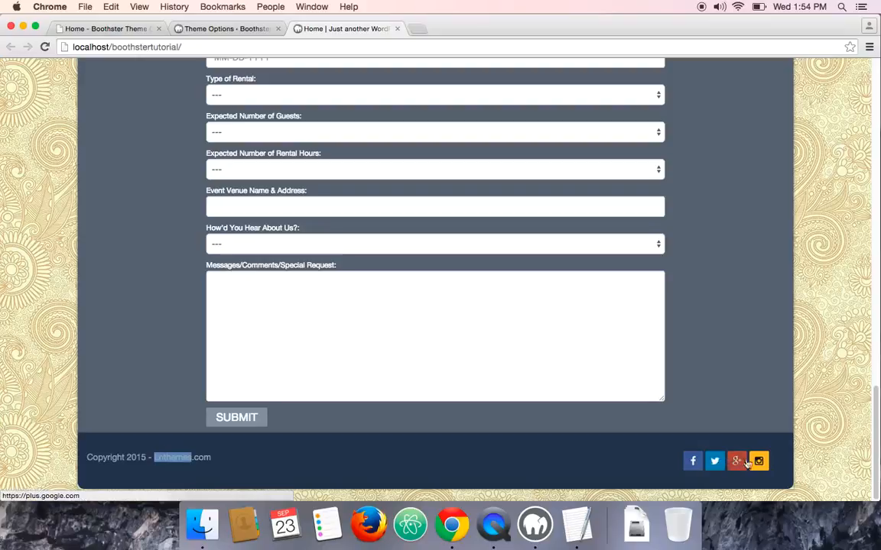
scroll(405, 363, "up", 6)
scroll(403, 433, "down", 6)
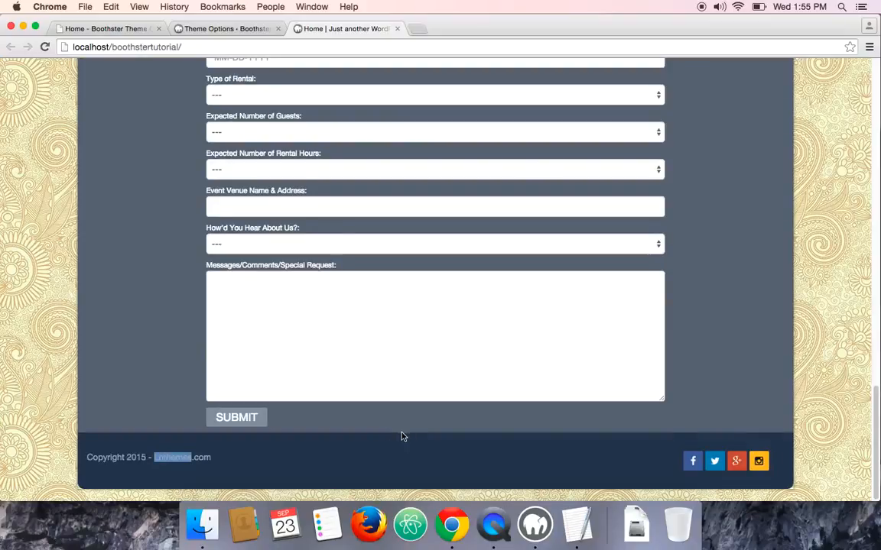
scroll(403, 436, "up", 12)
scroll(294, 365, "down", 10)
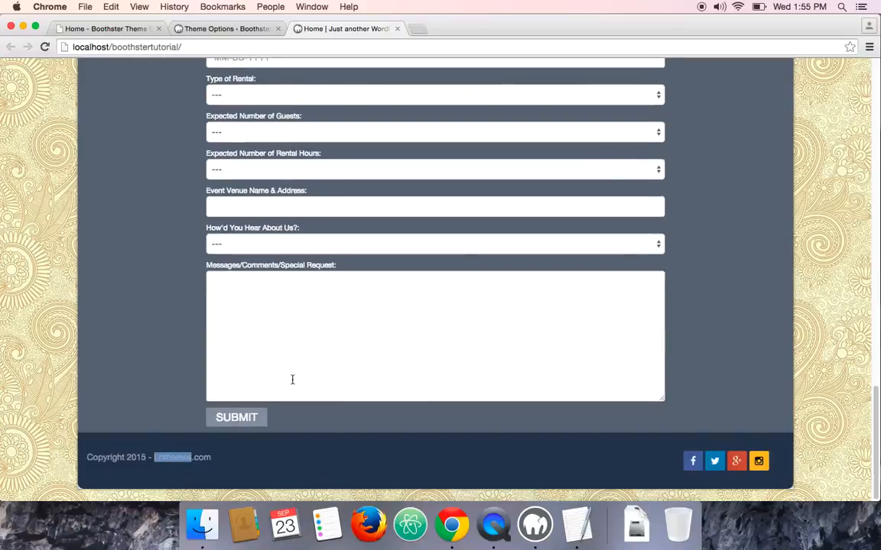
Switch to the Boothster demo site tab to compare its home page
scroll(292, 379, "up", 20)
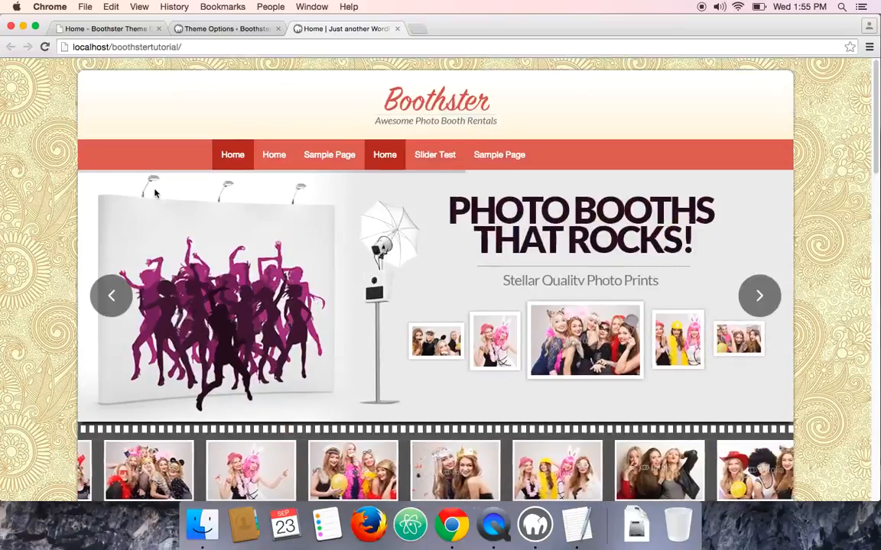
left_click(93, 29)
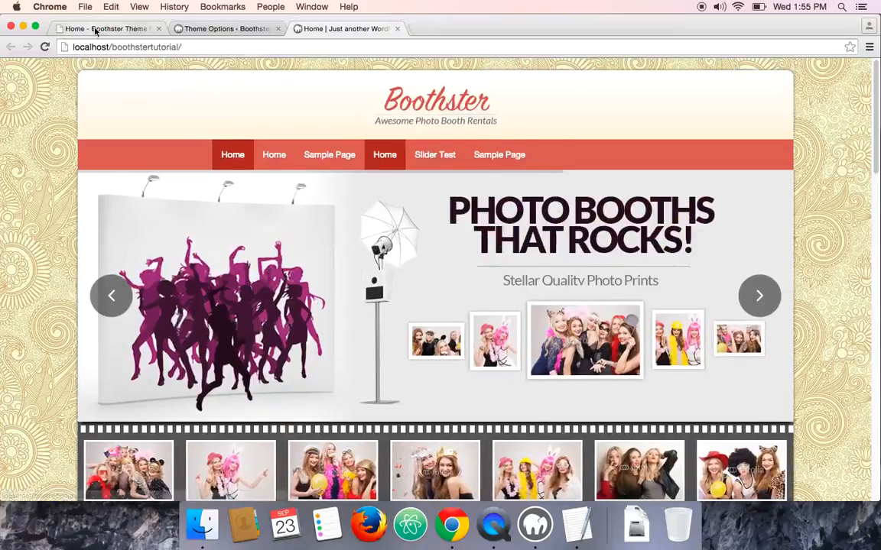
scroll(146, 229, "up", 5)
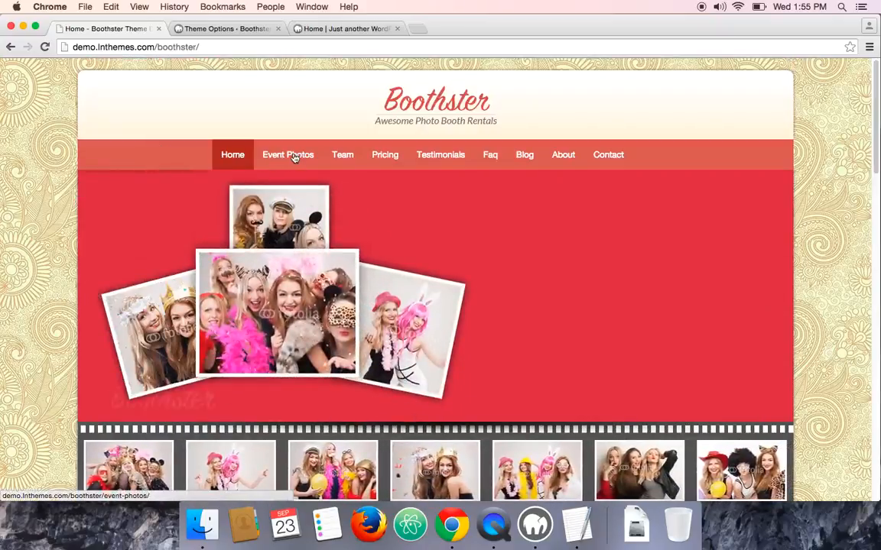